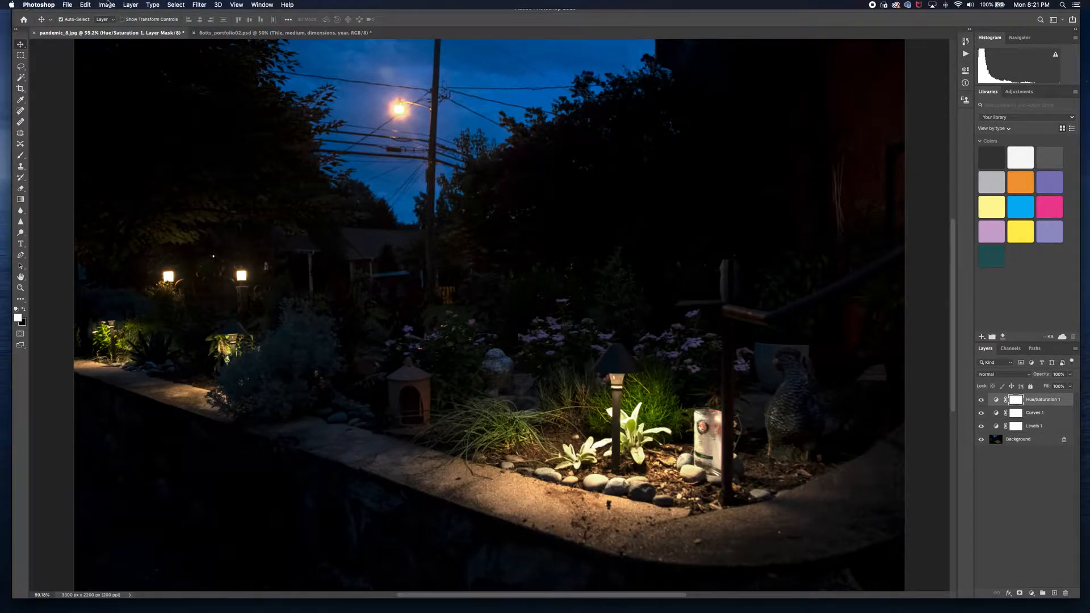
Step: Resize the night garden photo to 17 inches wide at 200 pixels/inch with Resample enabled
left_click(108, 4)
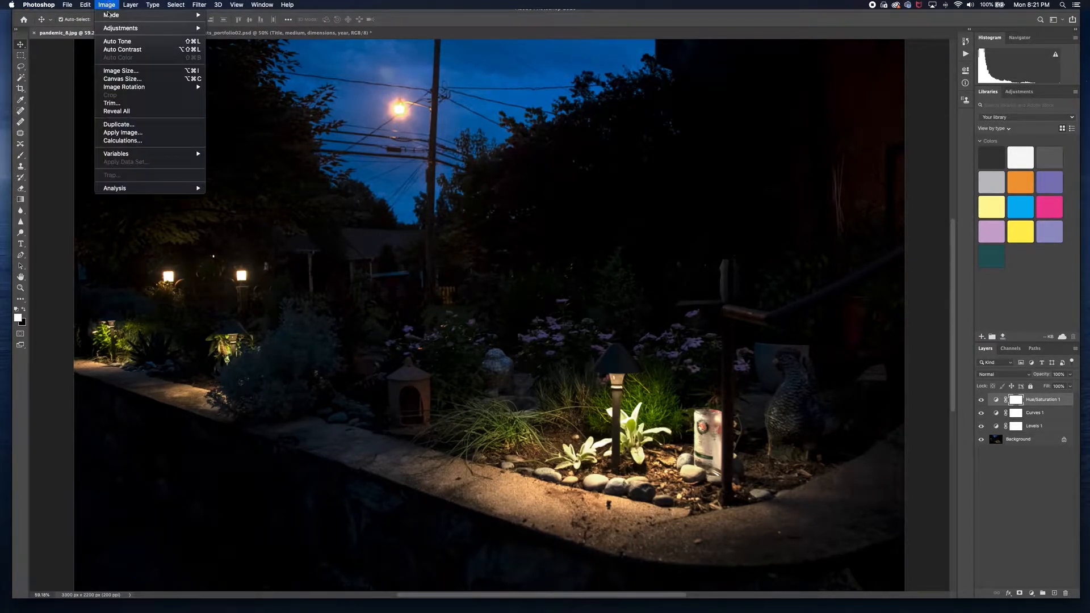
left_click(109, 70)
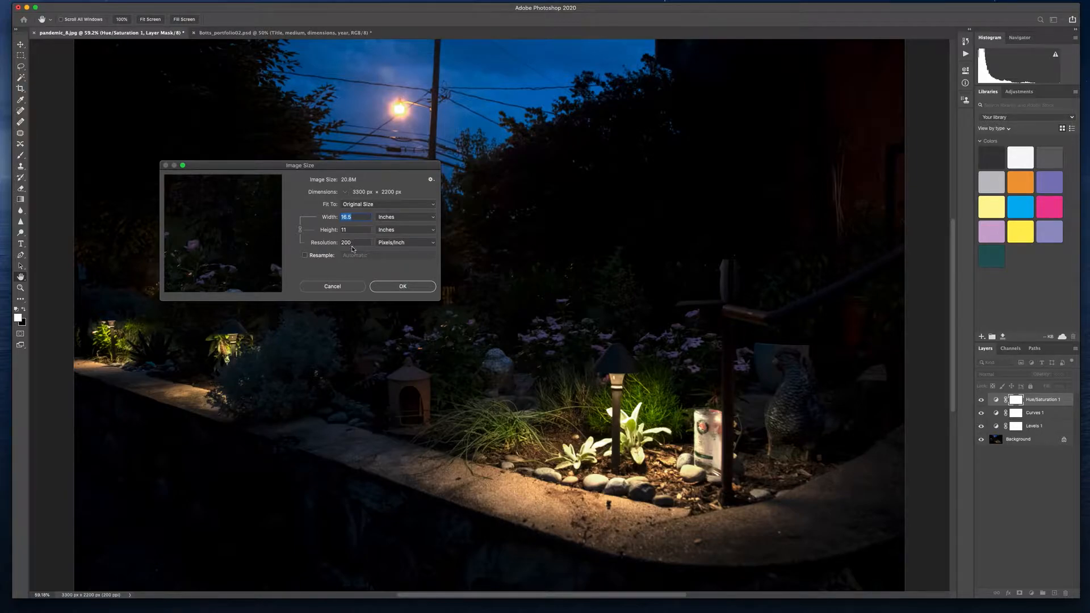
left_click(322, 256)
double_click(352, 243)
type("200")
double_click(355, 217)
type("17")
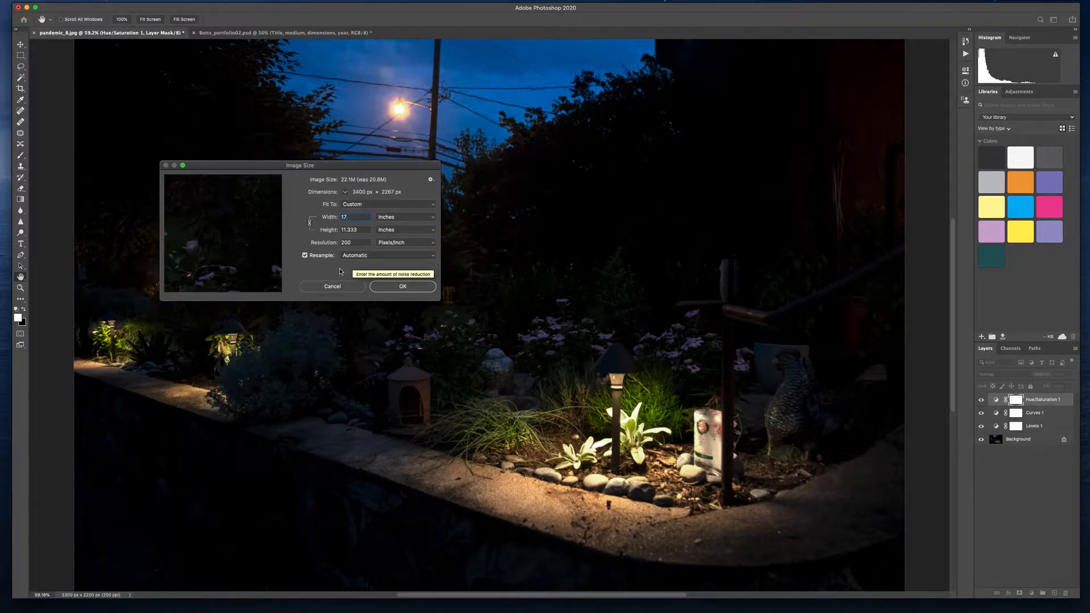
left_click(397, 290)
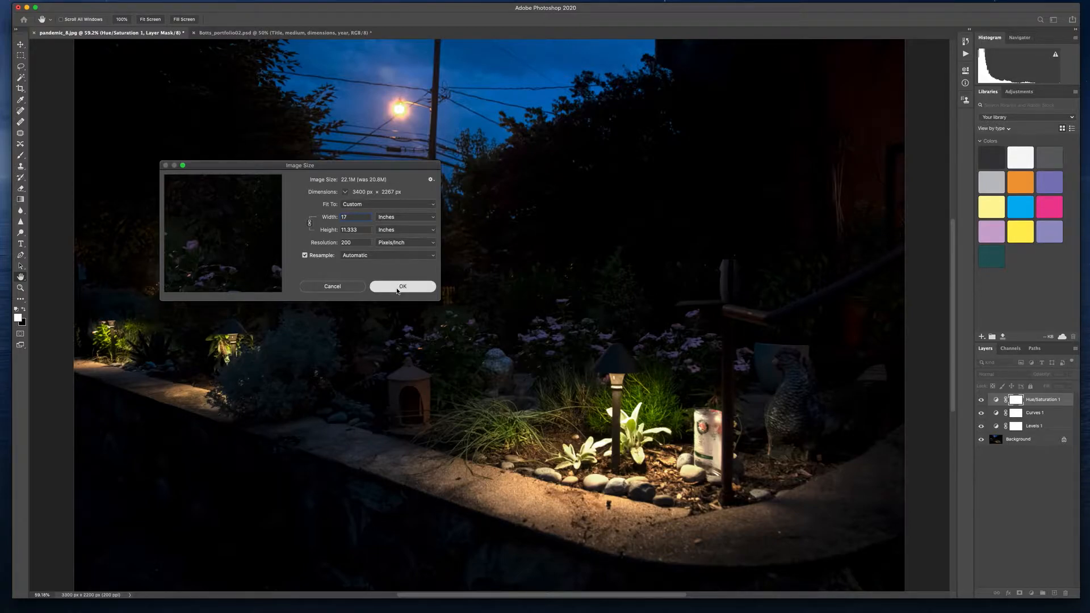
left_click(397, 290)
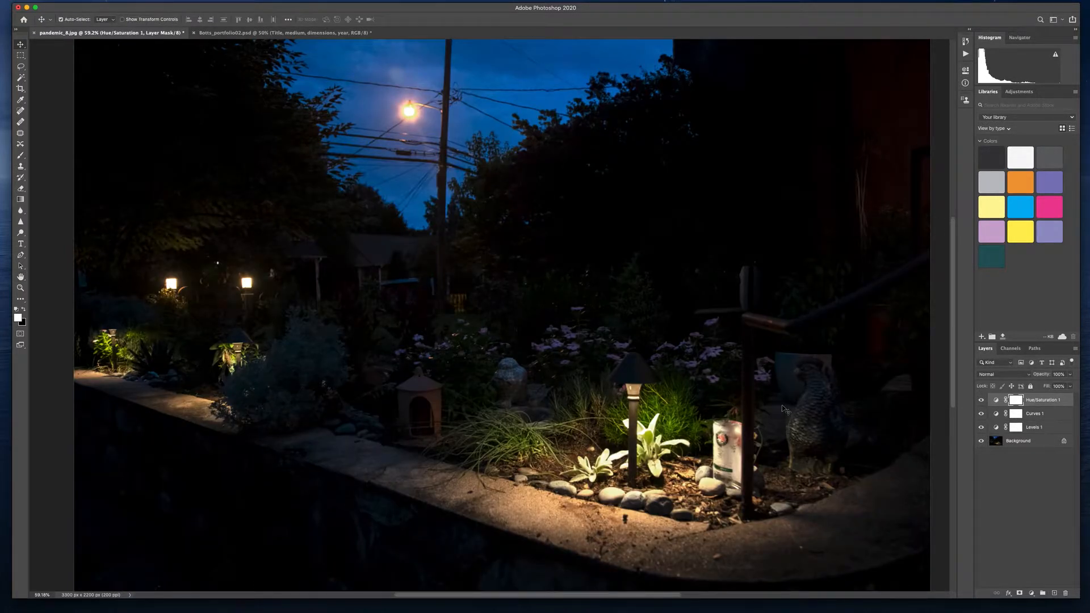
key("super+0")
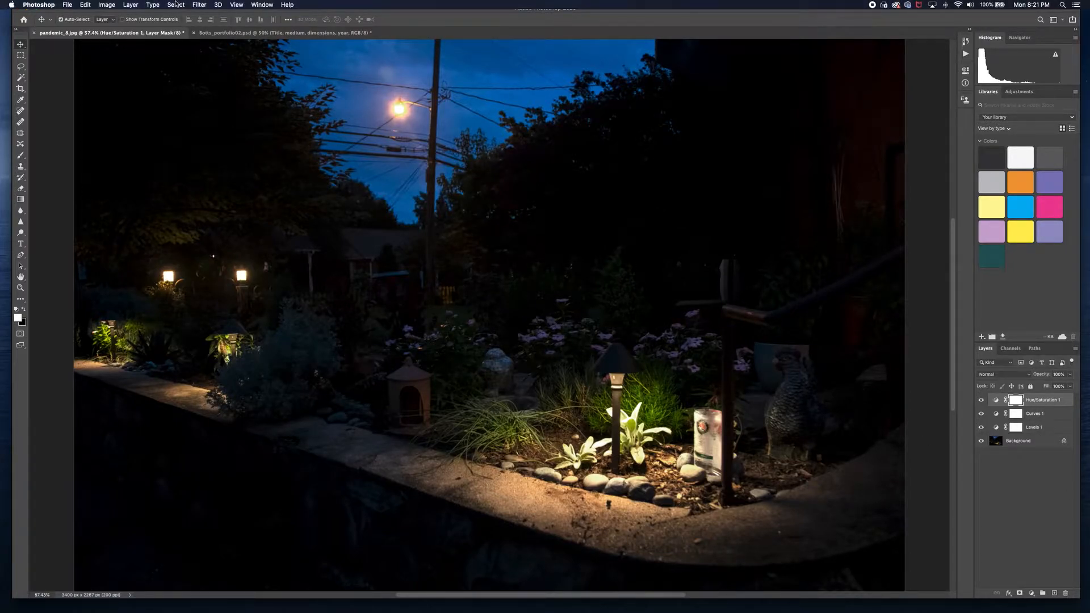
Step: Select the entire canvas of the night garden photo and copy it with all visible layers merged
left_click(176, 4)
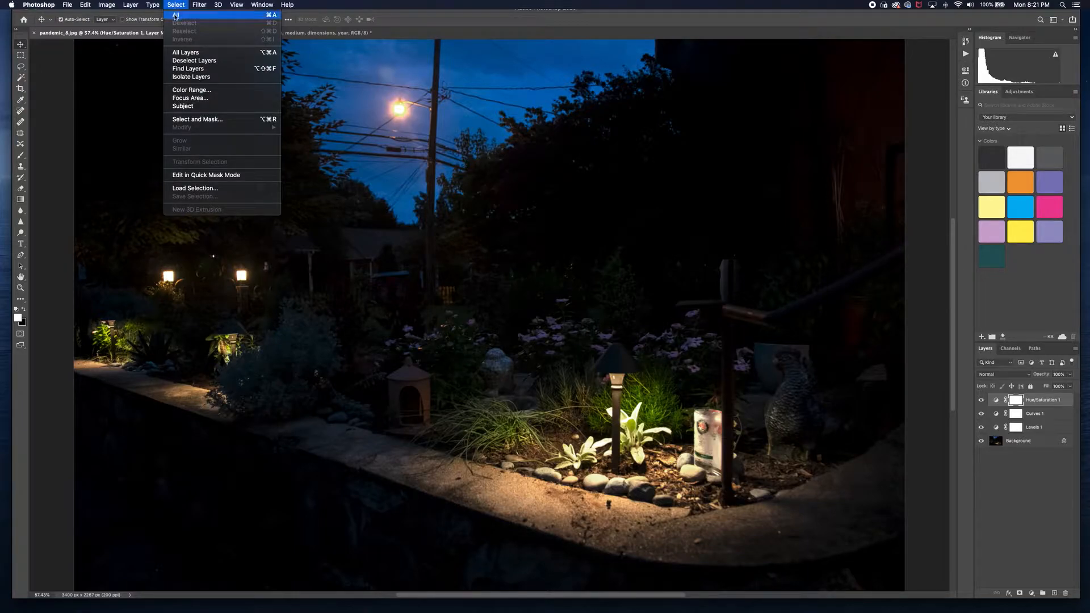
left_click(175, 16)
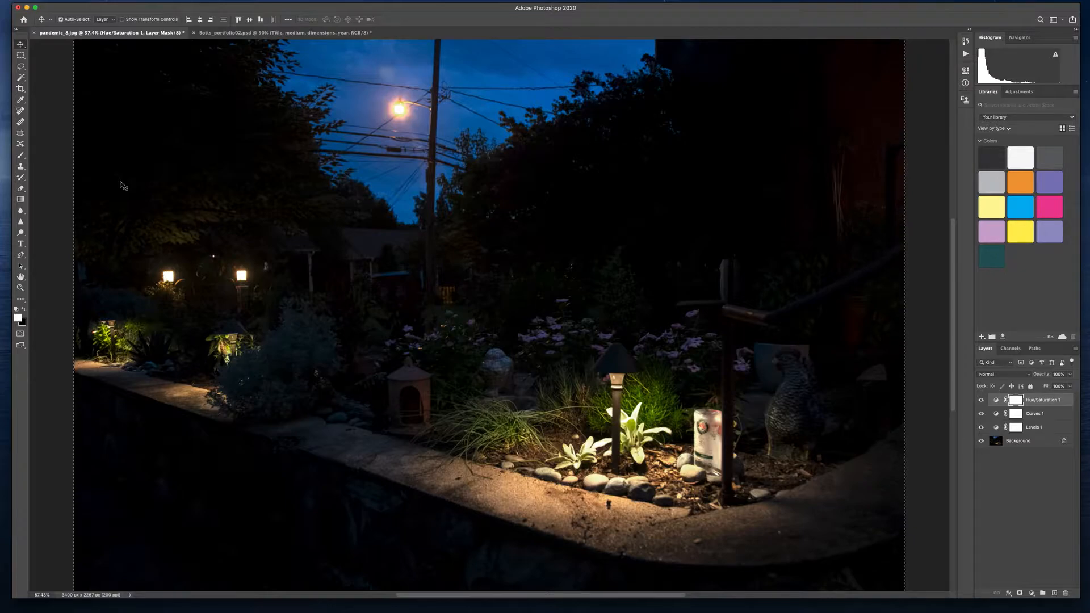
mouse_move(136, 3)
left_click(85, 4)
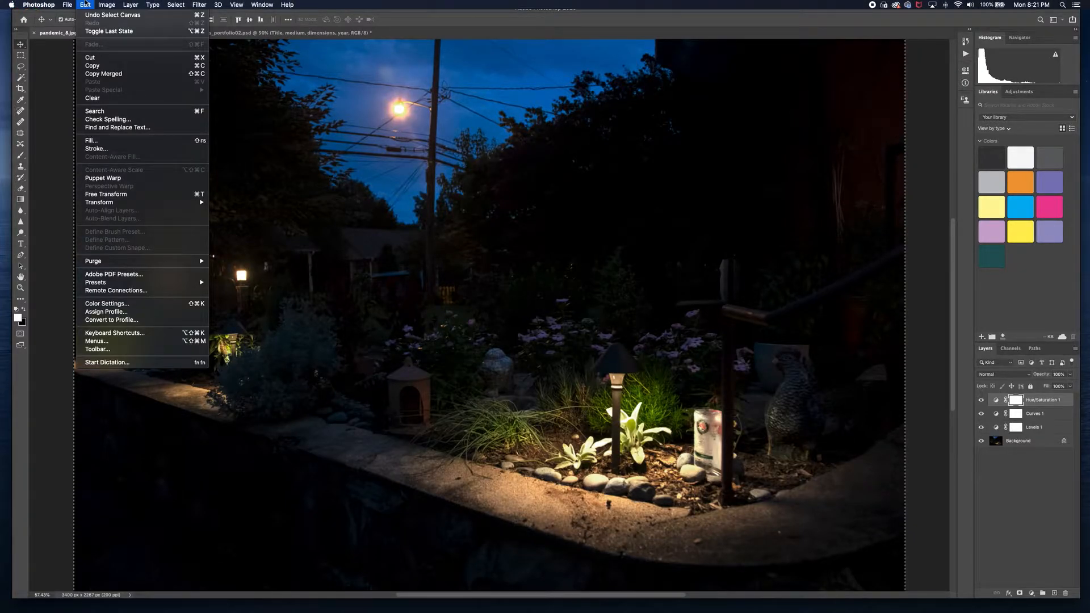
left_click(128, 76)
Step: Paste the merged copy into the portfolio document and shift it slightly down and to the right on the page
left_click(250, 36)
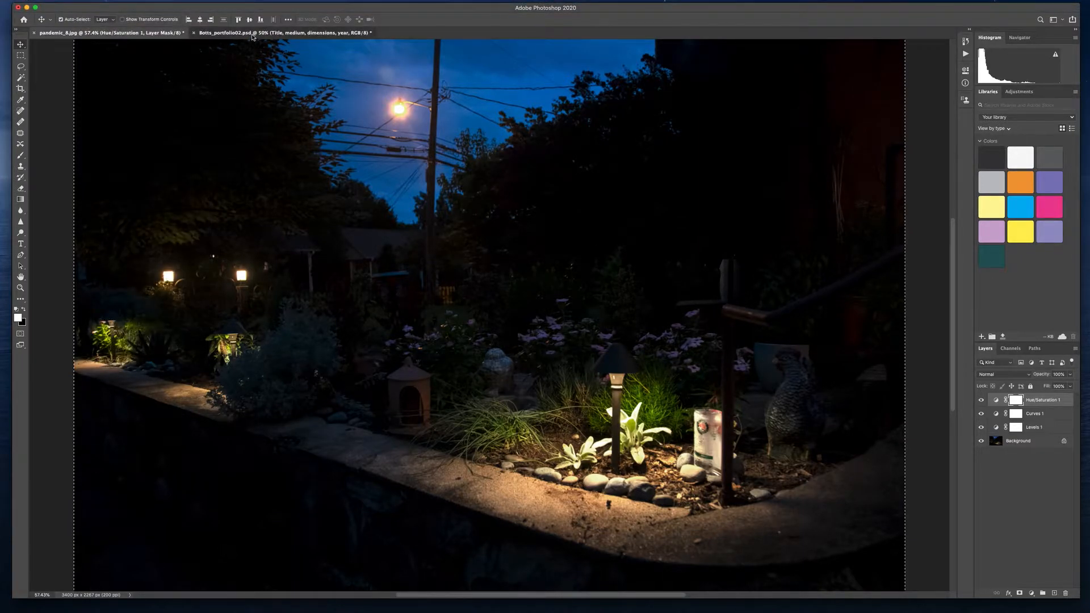
left_click(335, 315)
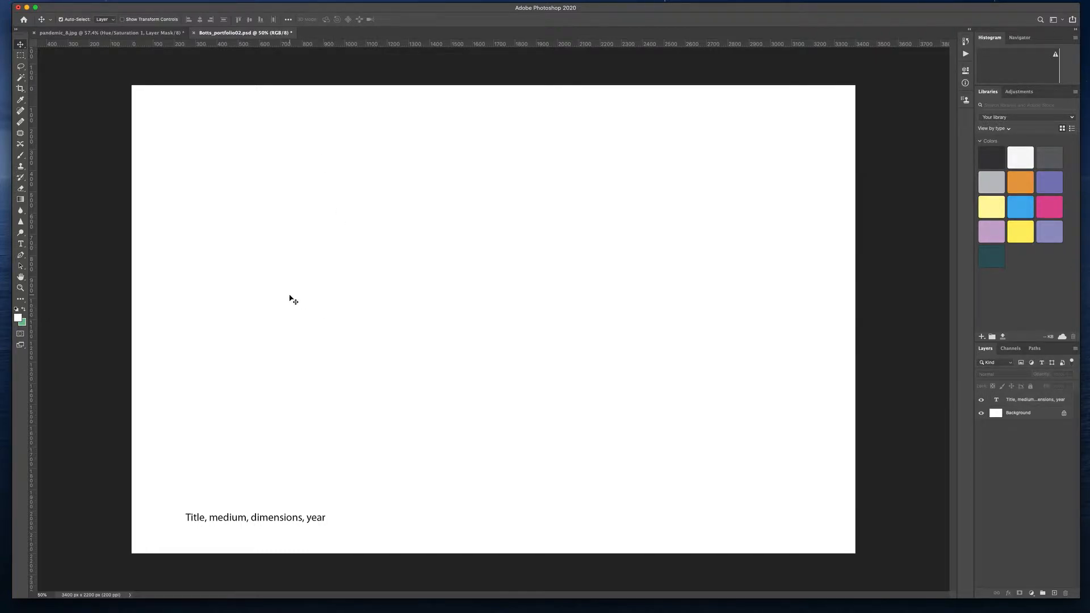
key("super+v")
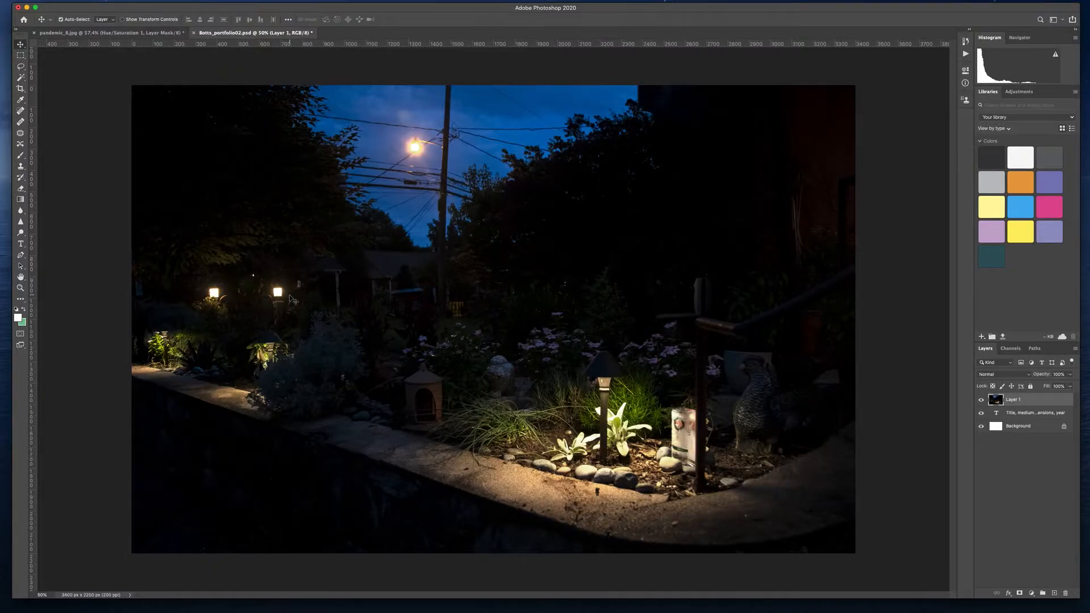
key("super+z")
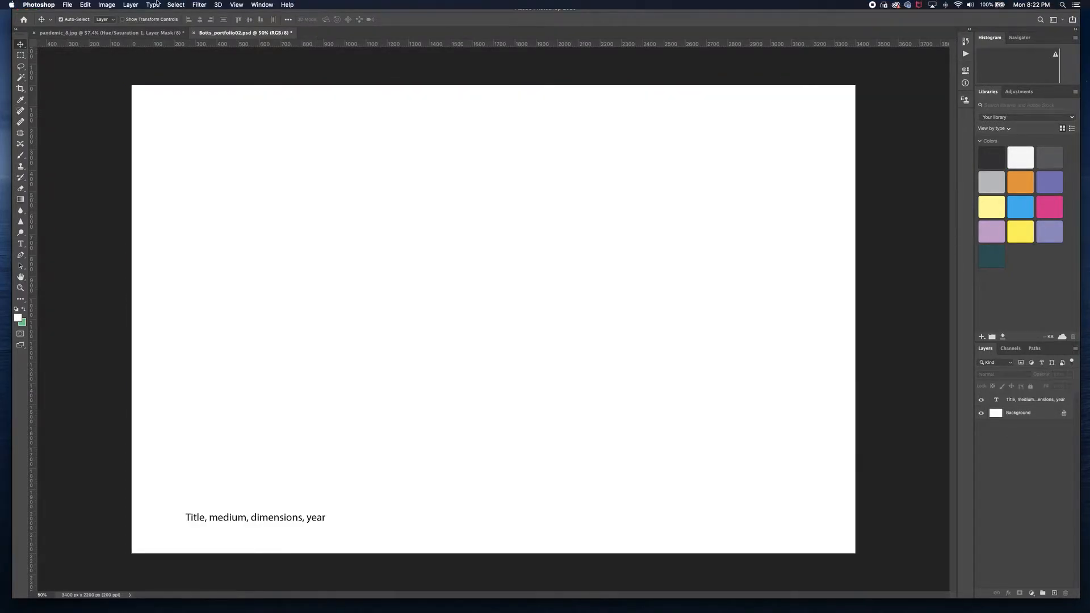
left_click(86, 5)
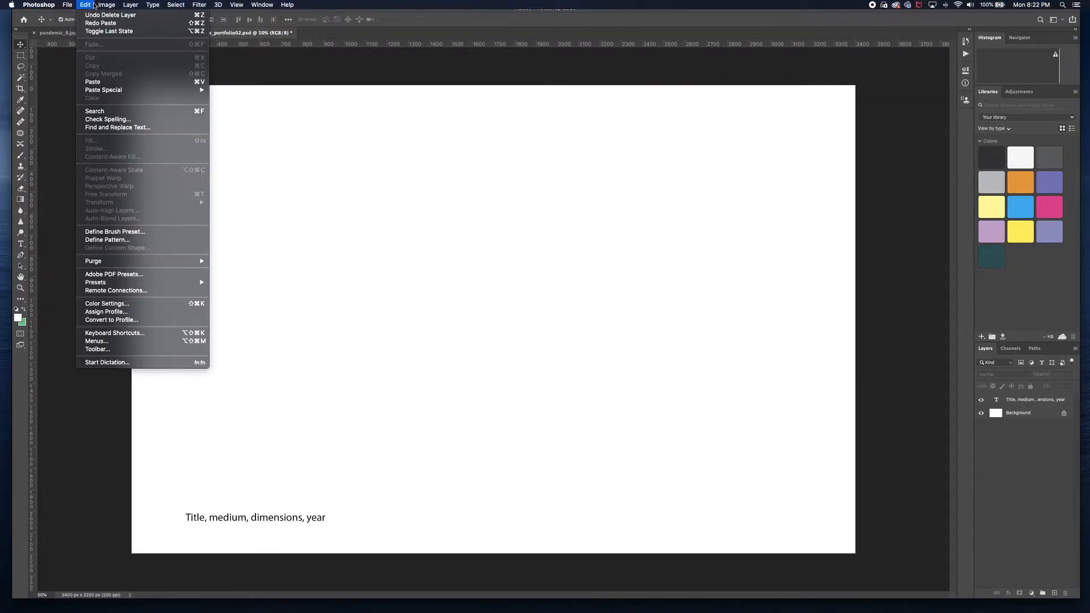
left_click(102, 81)
left_click_drag(404, 349, 504, 293)
left_click_drag(404, 341, 312, 403)
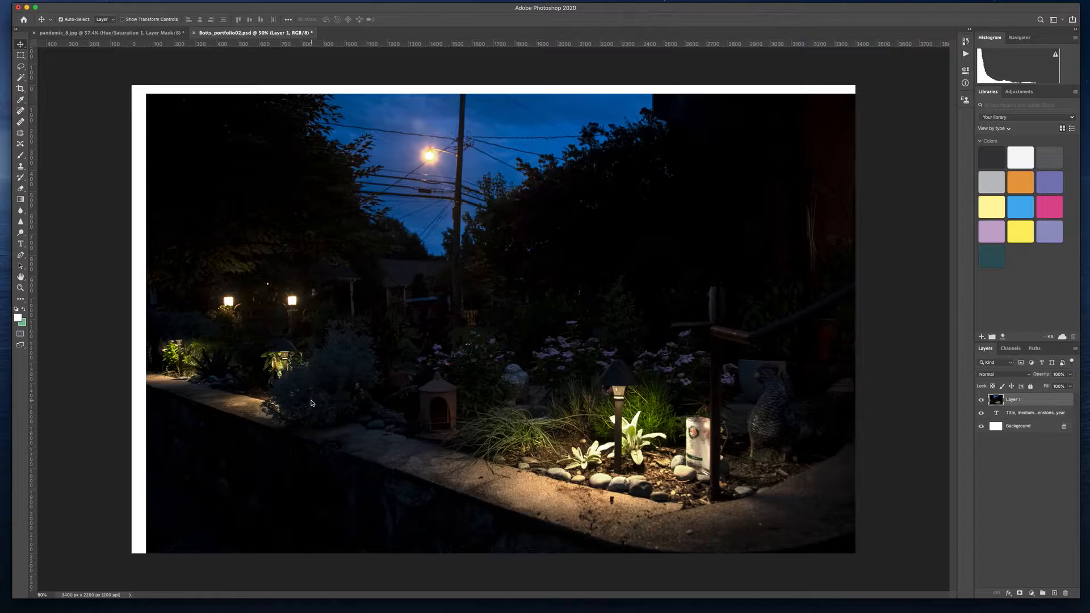
Step: Scale the pasted photo proportionally to about 84% with Free Transform and place it above the caption line
key("super+t")
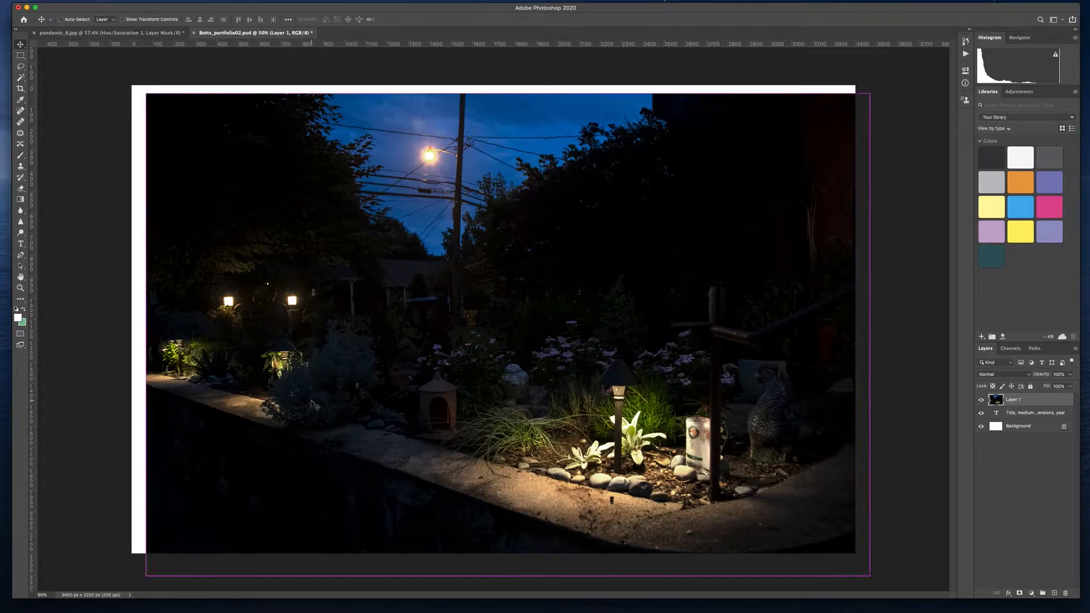
key("Return")
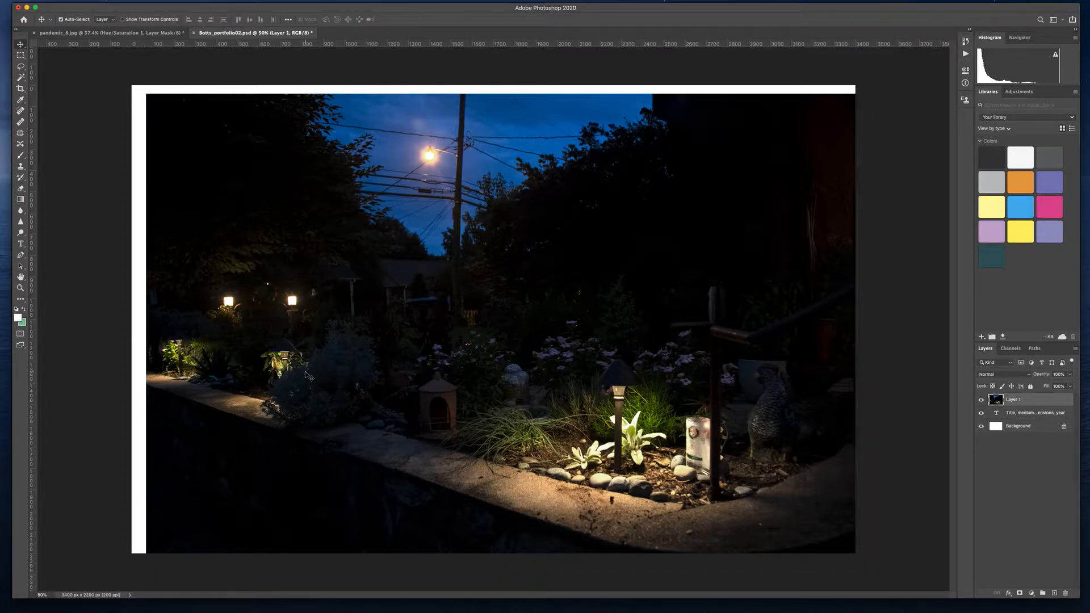
mouse_move(207, 2)
left_click(112, 3)
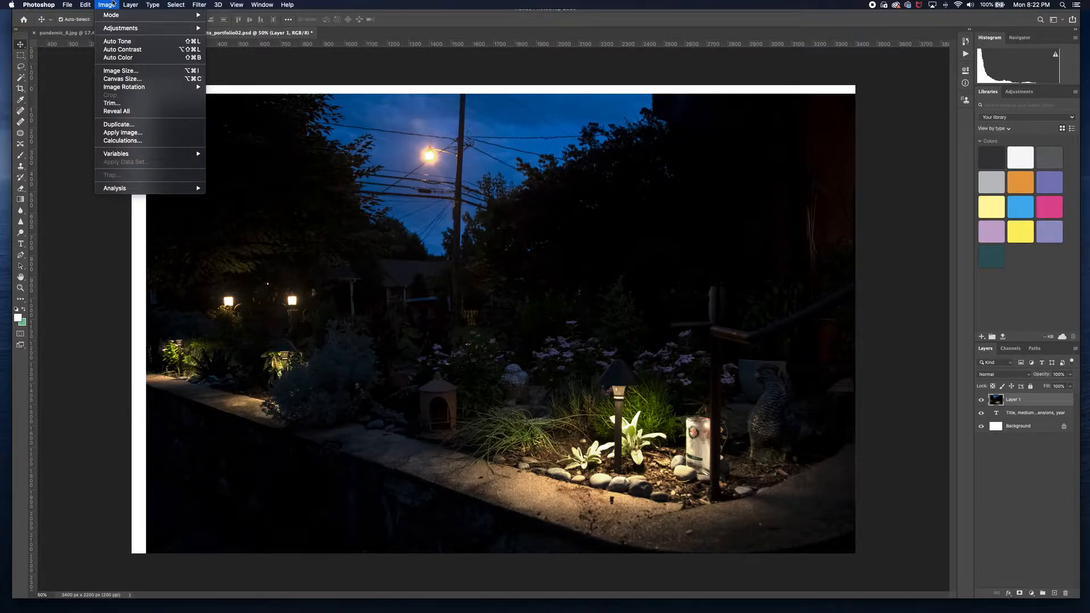
mouse_move(86, 4)
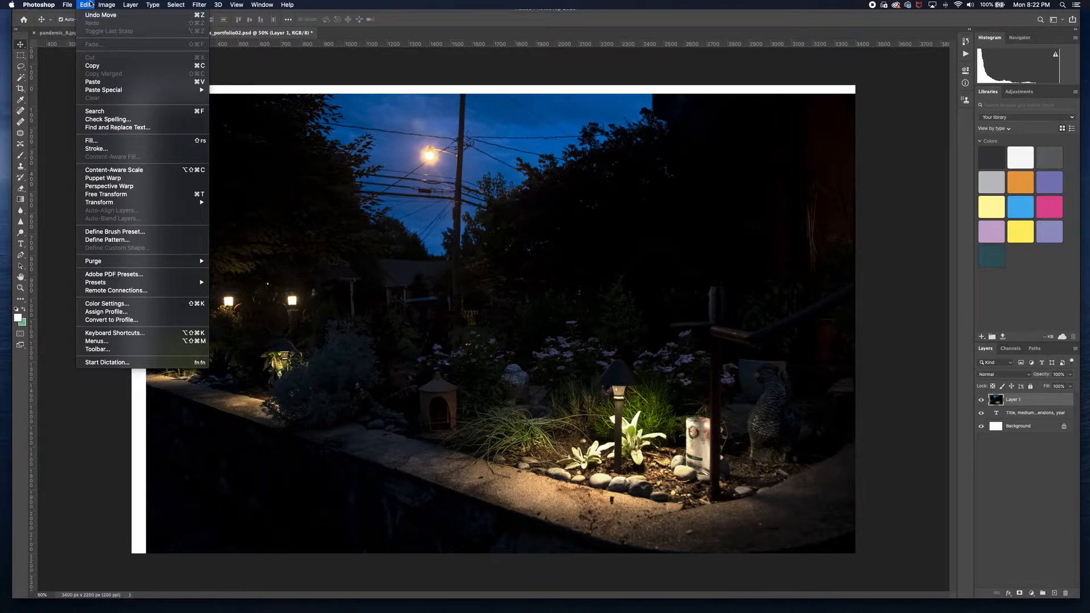
left_click(129, 196)
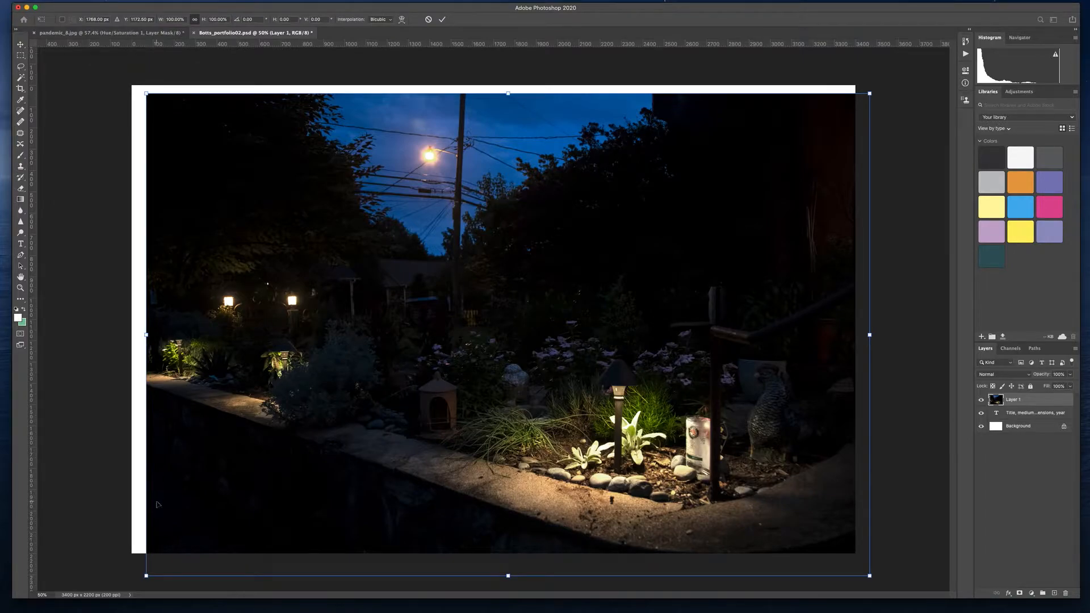
left_click_drag(142, 578, 251, 485)
left_click_drag(328, 449, 254, 452)
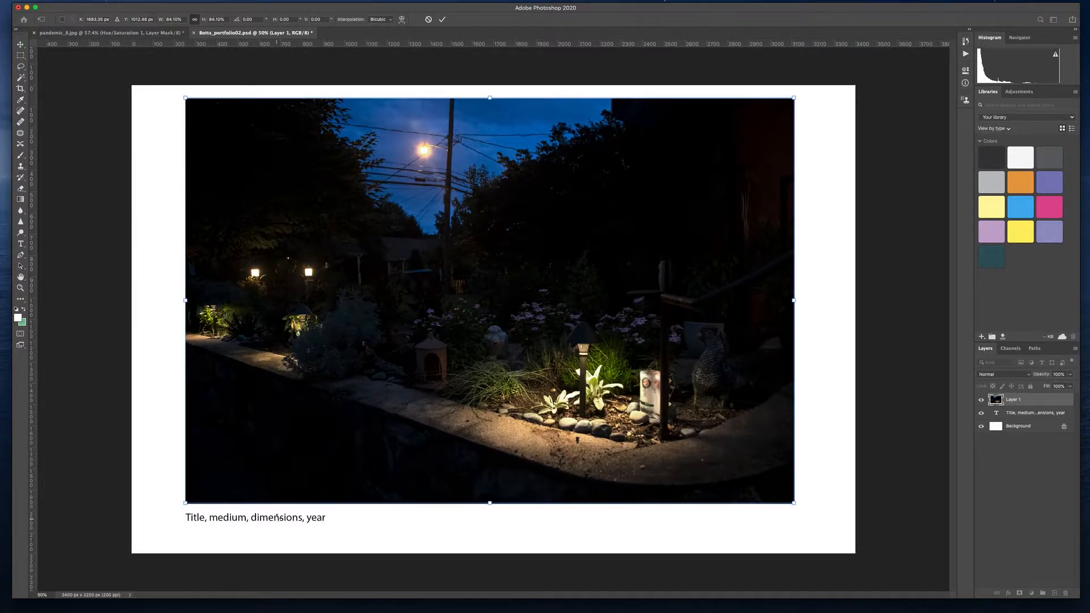
Step: Try centring the reduced photo horizontally on the page against the grid, and undo the transform
left_click_drag(384, 462, 390, 463)
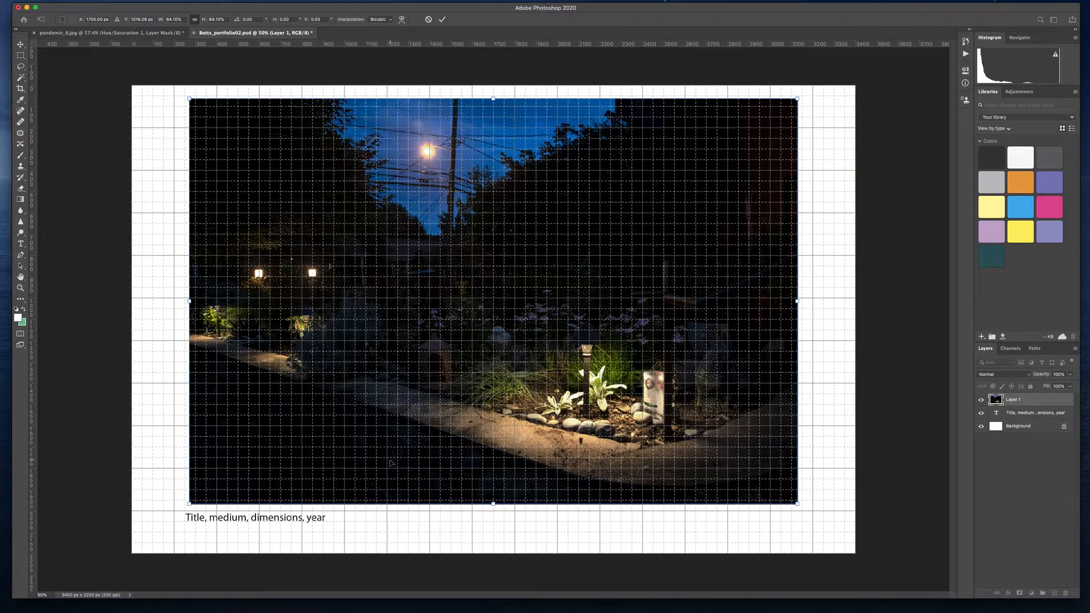
left_click_drag(292, 475, 278, 483)
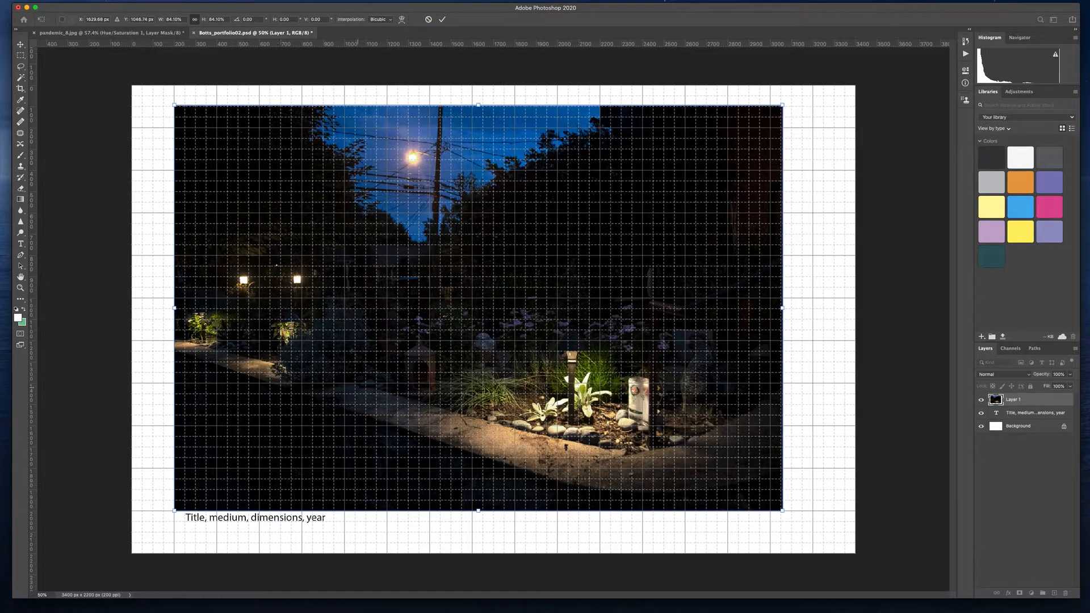
left_click_drag(606, 314, 617, 313)
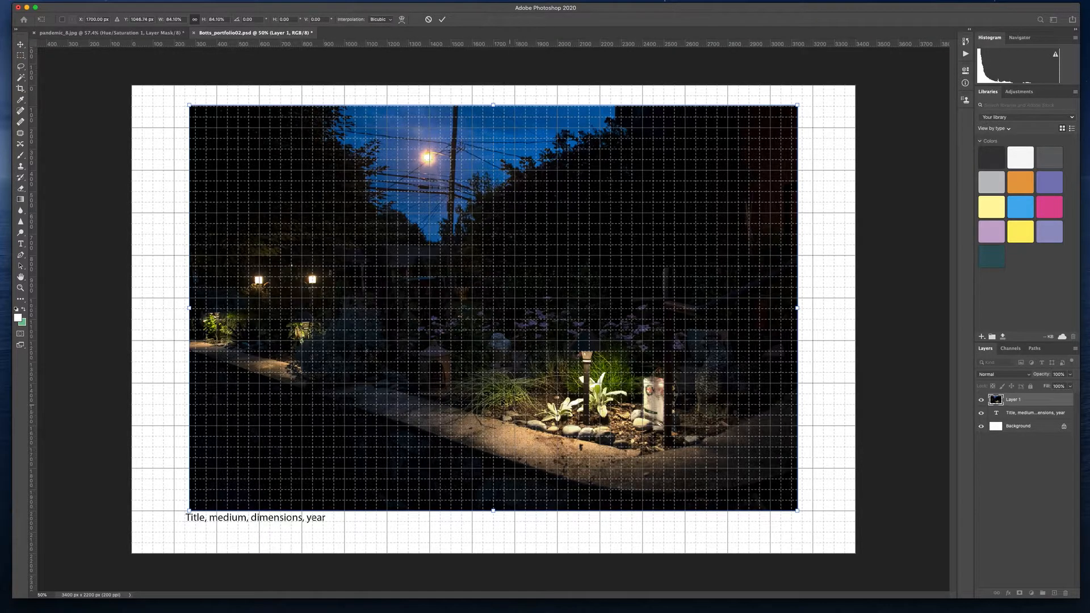
key("Return")
key("super+z")
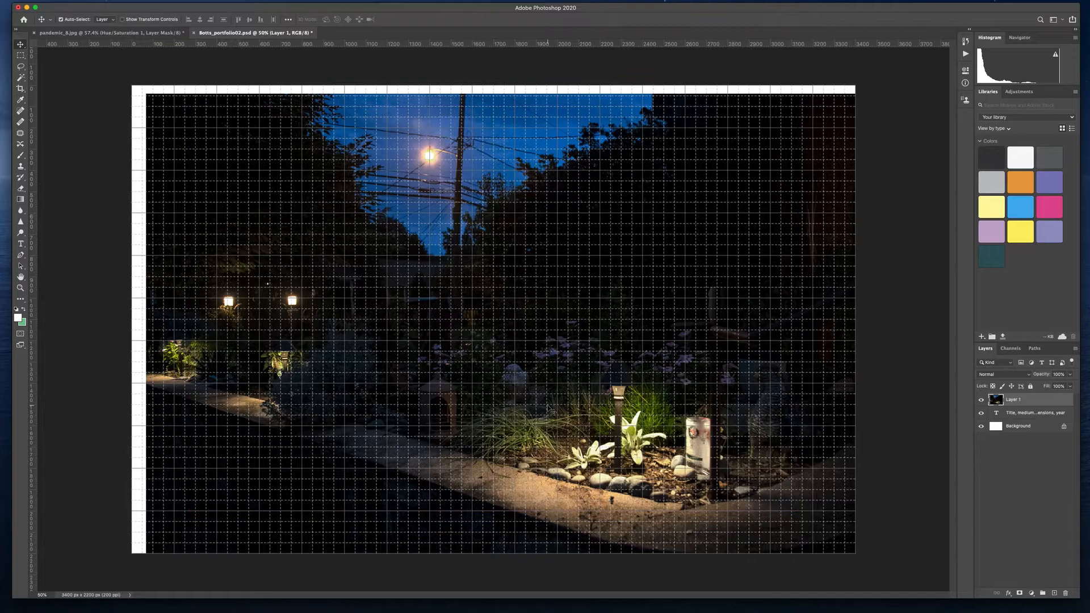
Step: Scale the pasted photo proportionally to about 86% and position its lower edge just above the caption
key("super+t")
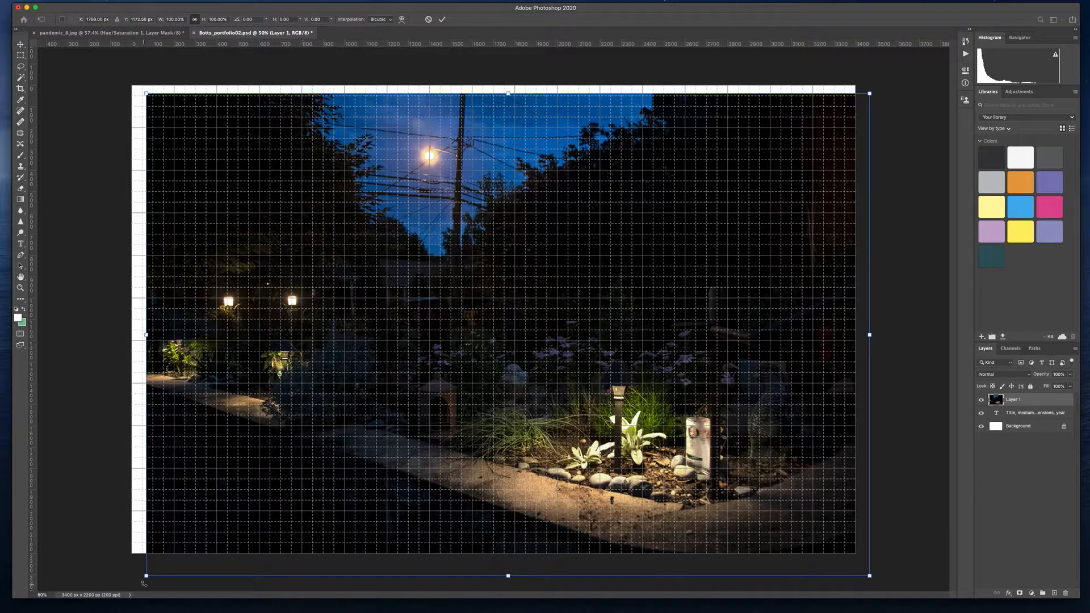
left_click_drag(147, 576, 240, 494)
left_click_drag(364, 486, 313, 488)
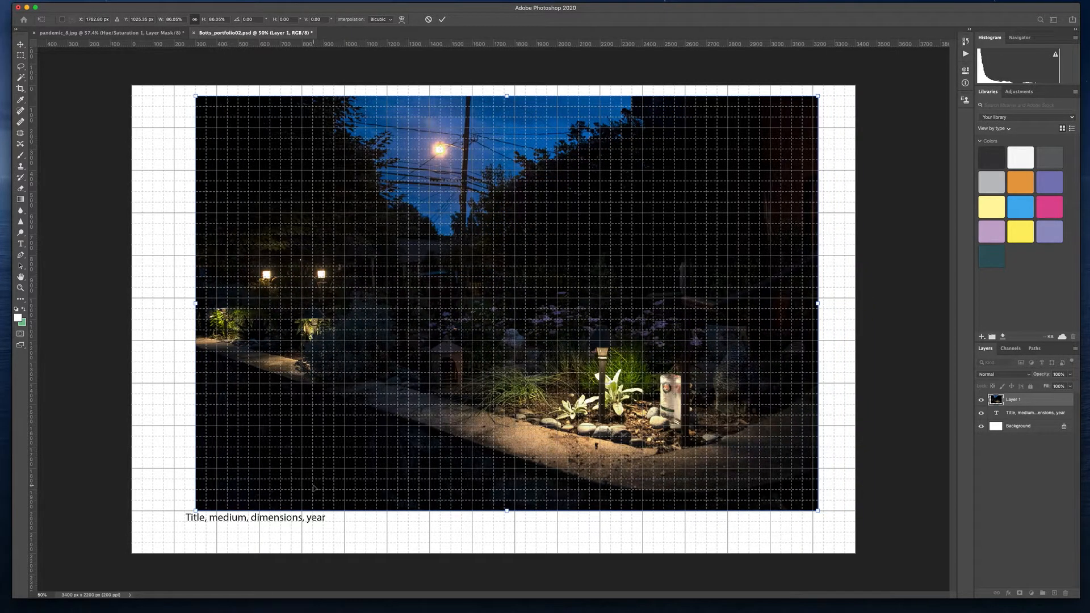
key("Return")
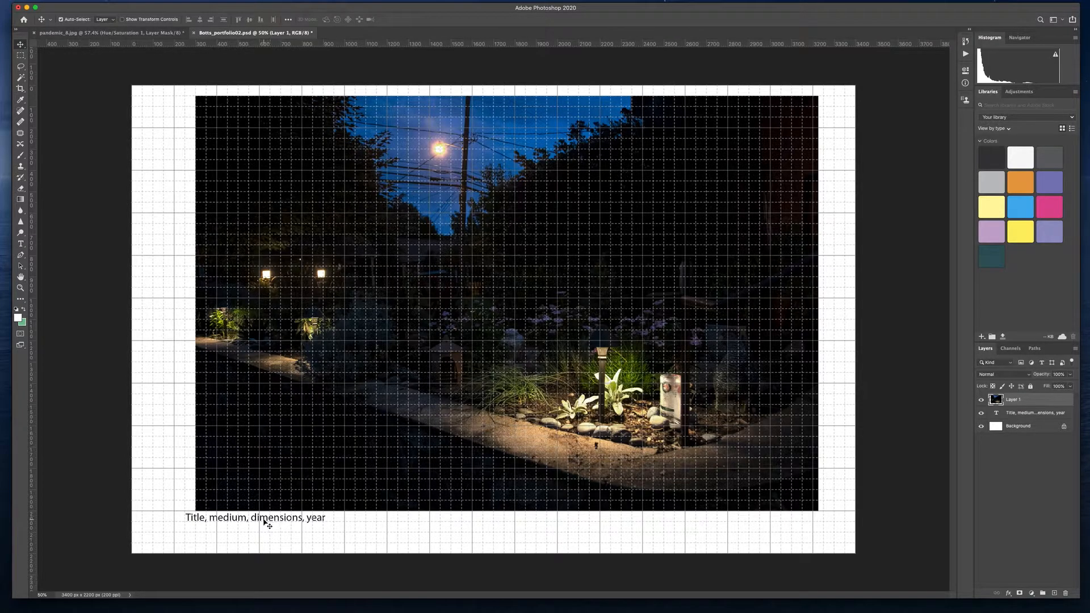
Step: Align the caption with the photo's left edge and, with the grid hidden, shift both slightly lower on the page
left_click_drag(254, 523, 263, 530)
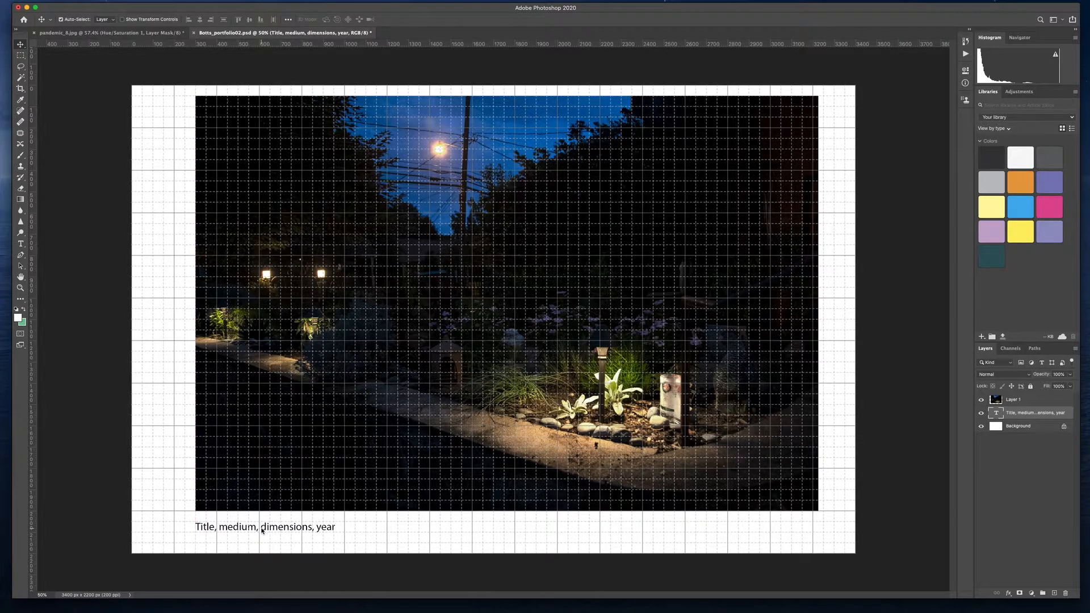
left_click(379, 521)
key("super+apostrophe")
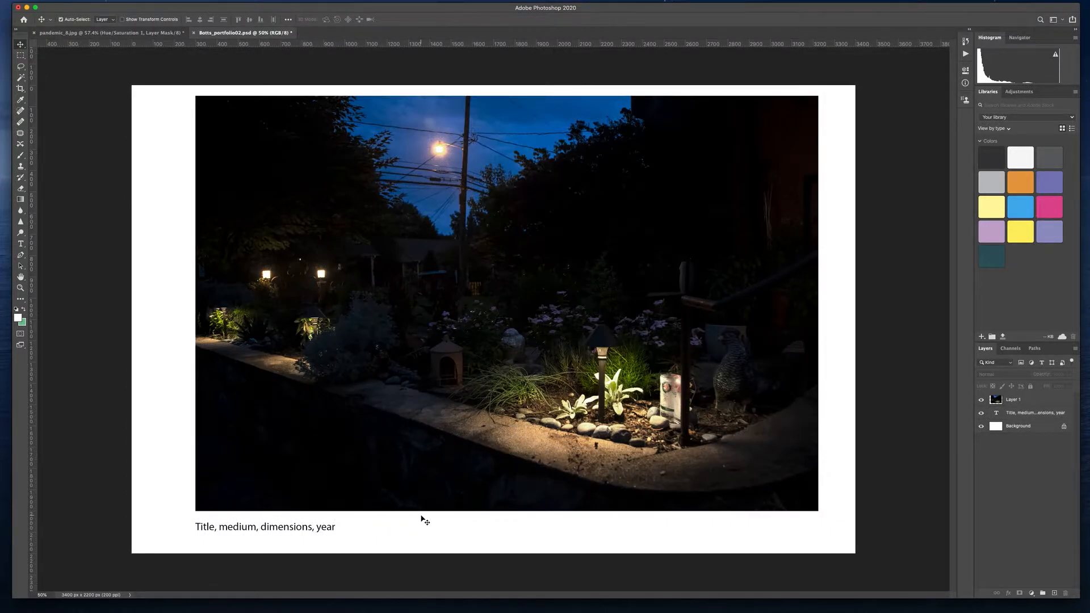
left_click_drag(310, 526, 319, 507)
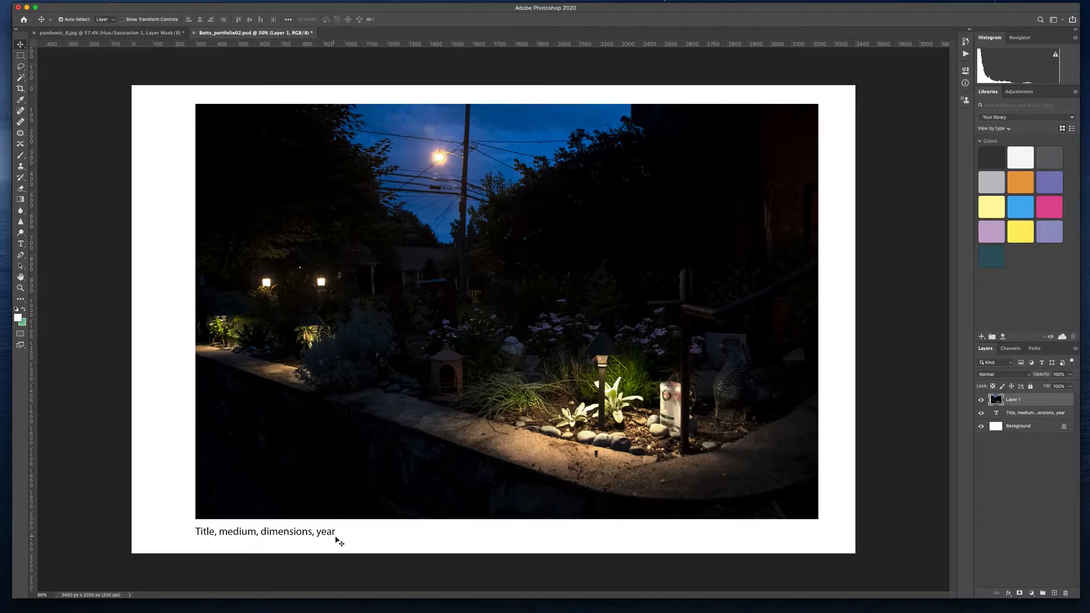
left_click(369, 536)
Step: Reduce the caption's font size to 14 pt and return to the Move tool
double_click(281, 533)
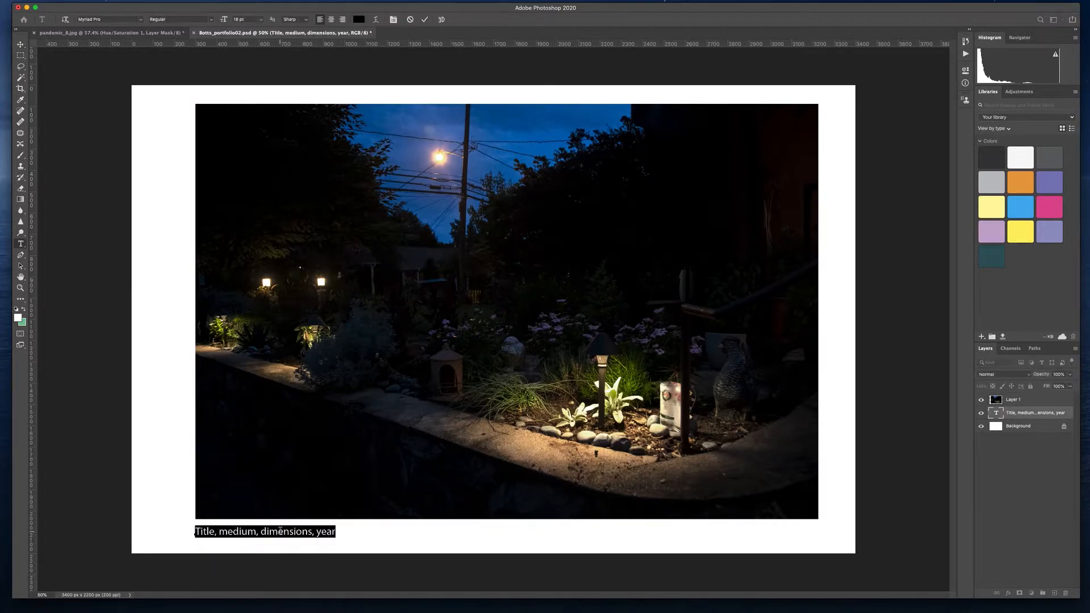
key("super+shift+comma")
key("super+shift+comma")
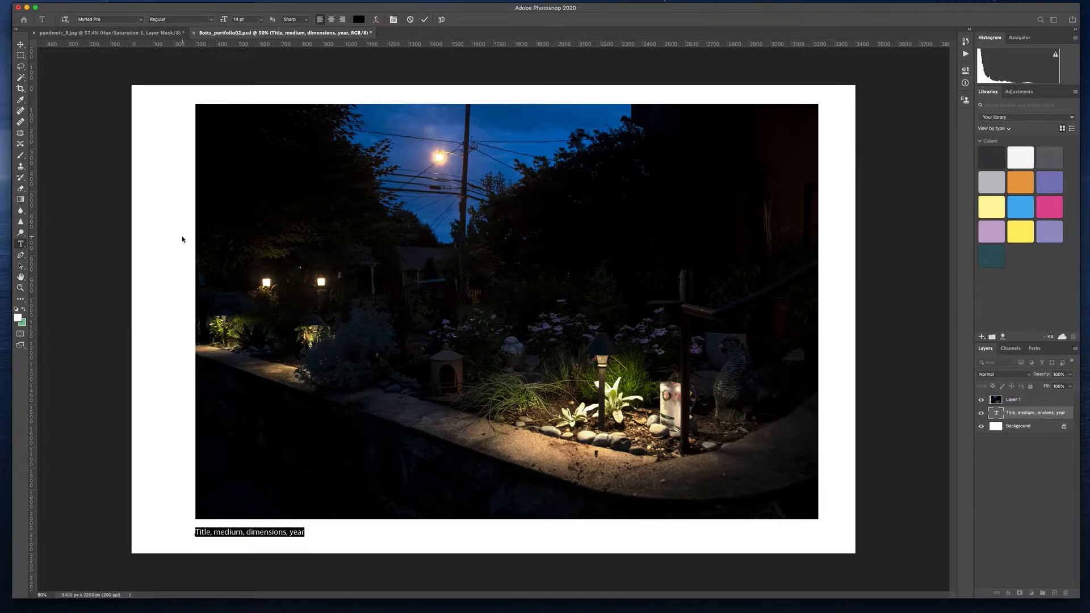
left_click(20, 45)
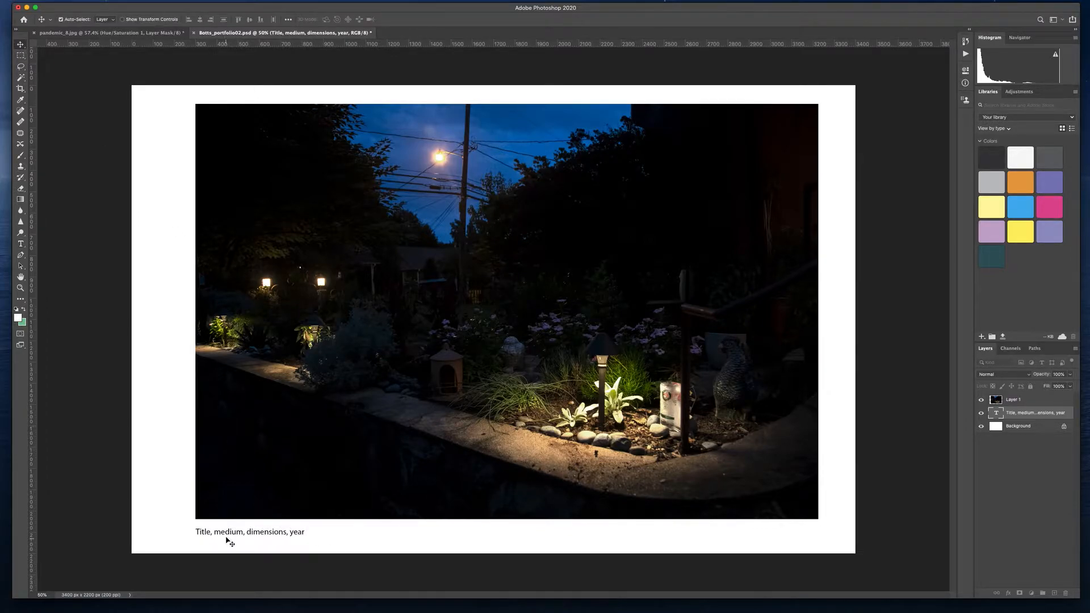
Step: Nudge the caption slightly upward toward the photo using the grid as a guide, and hide the grid
key("super+apostrophe")
left_click_drag(227, 535, 227, 533)
key("super+apostrophe")
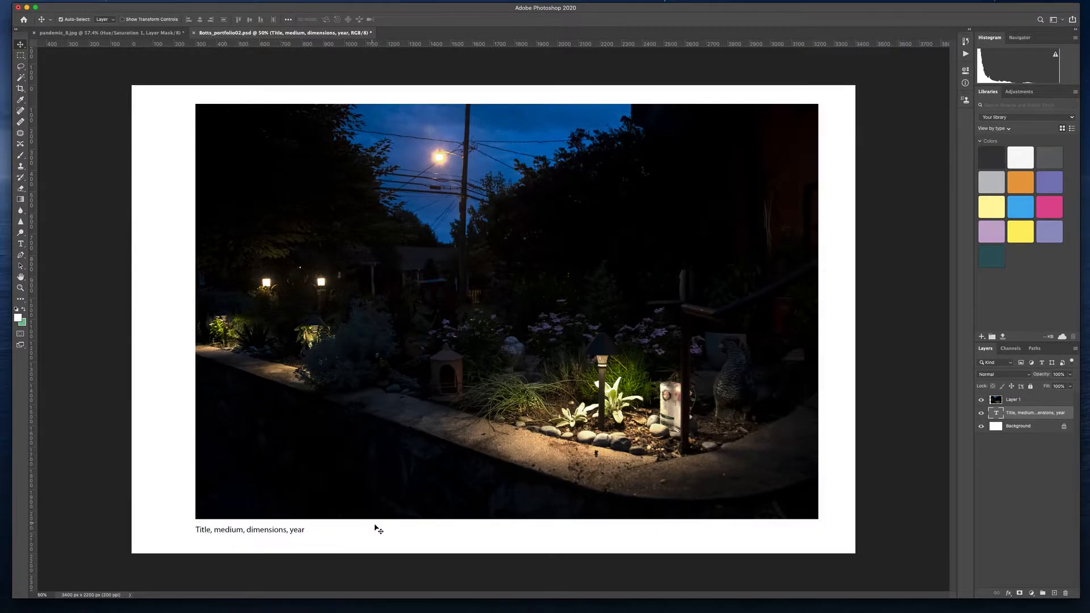
Step: Shift the photo and its caption slightly left and up on the page using the grid as a guide, and hide the grid
left_click(375, 526)
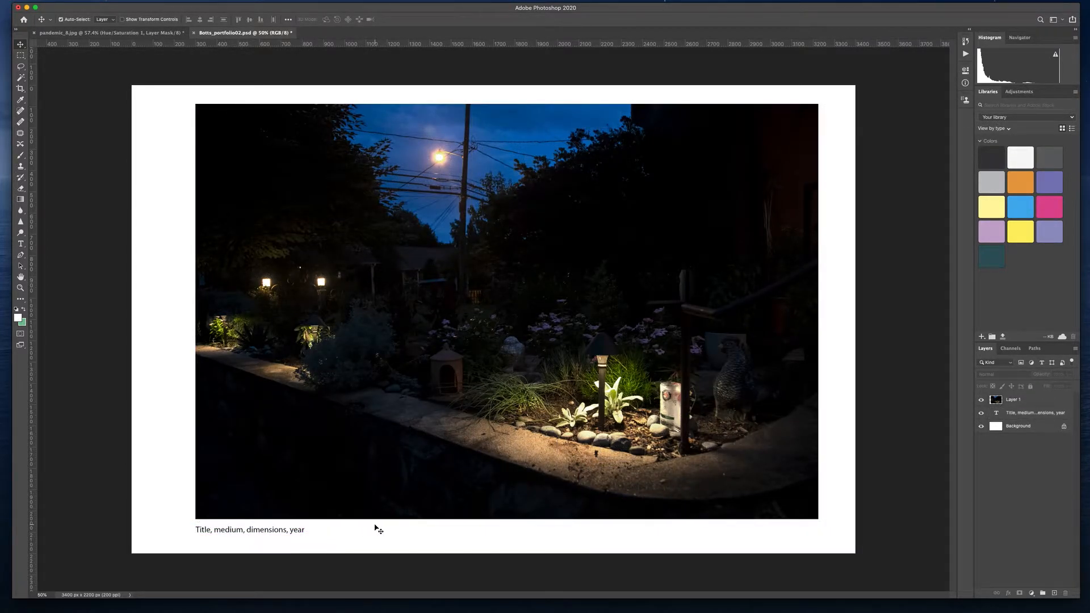
key("super+apostrophe")
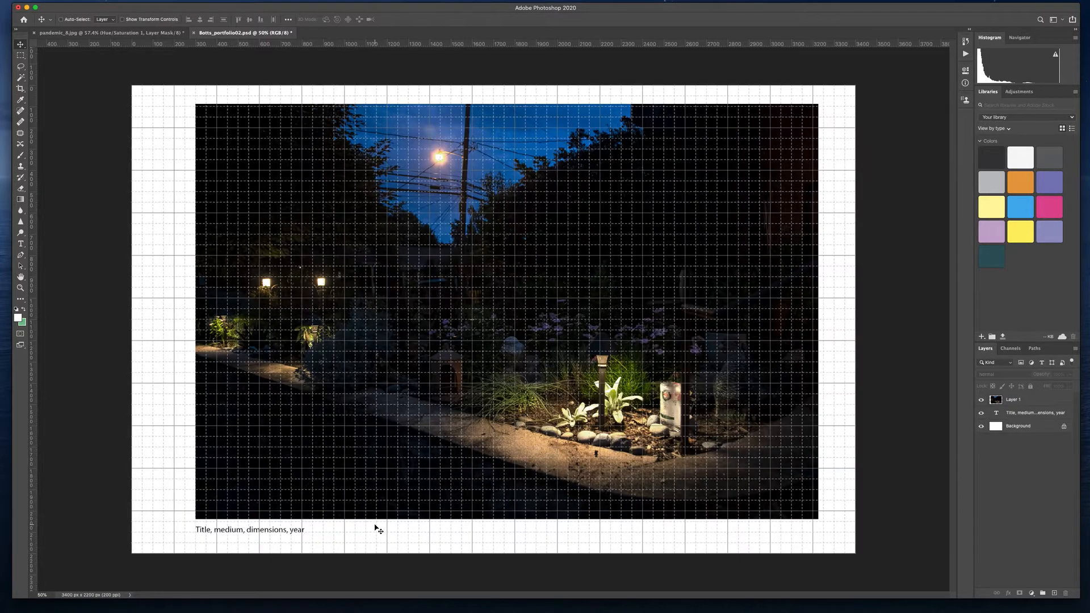
left_click_drag(377, 480, 365, 476)
left_click_drag(278, 534, 265, 534)
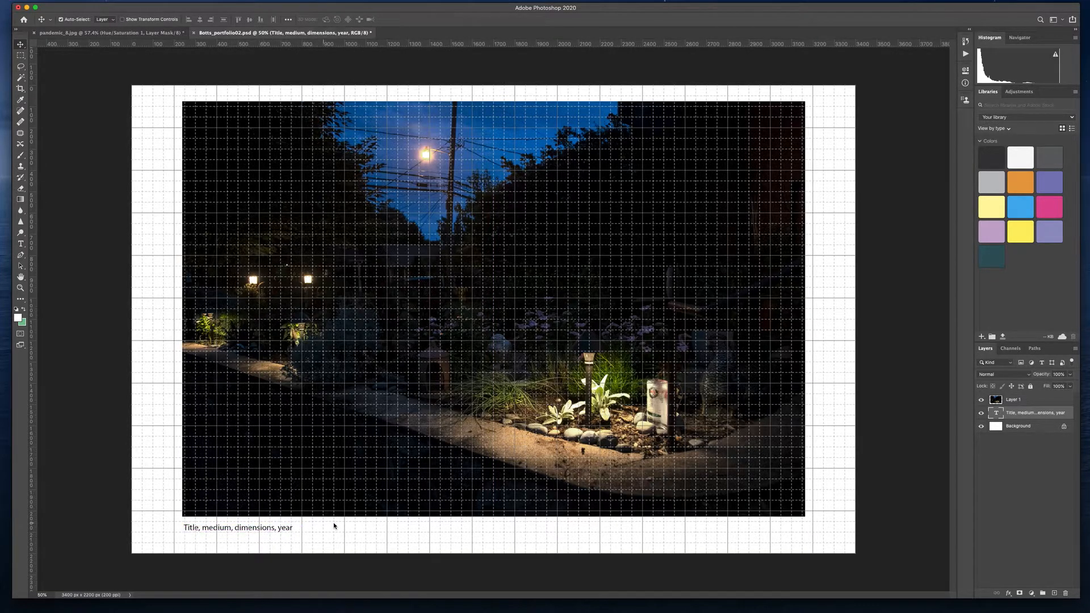
left_click(335, 527)
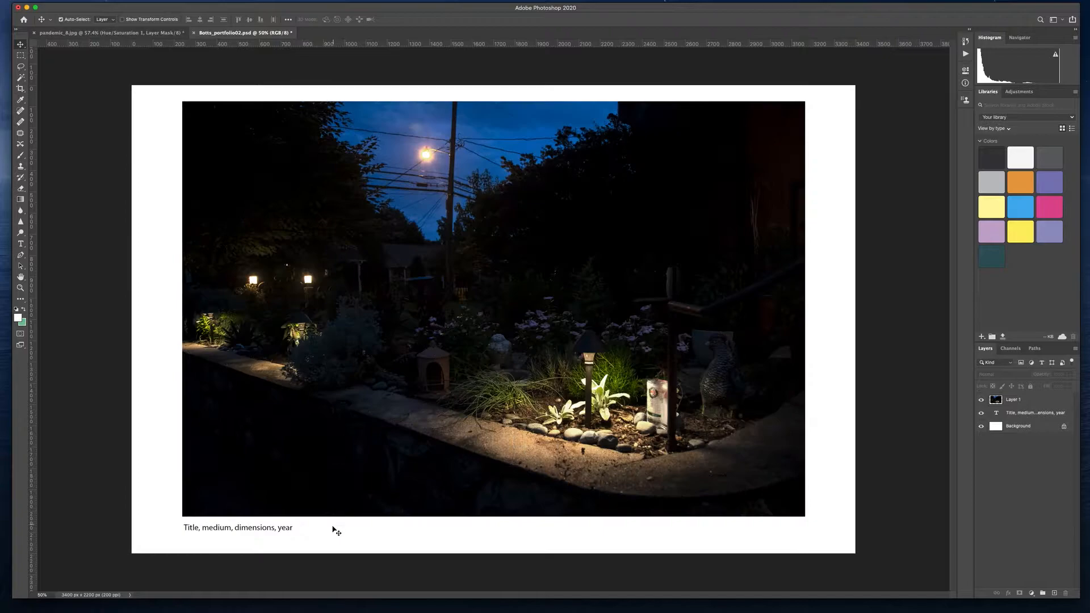
left_click(289, 530)
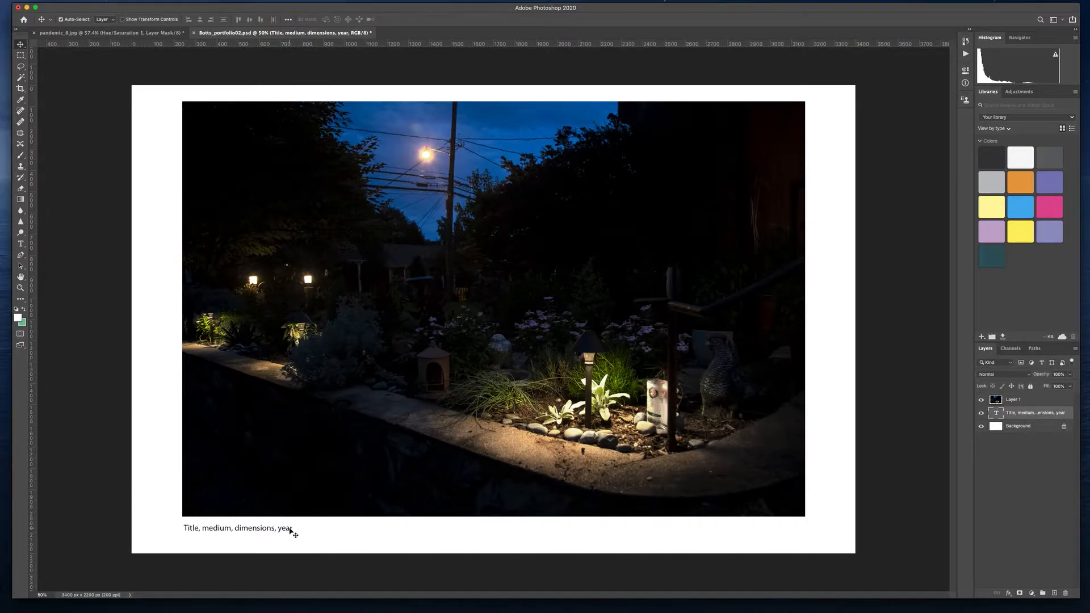
left_click(383, 511)
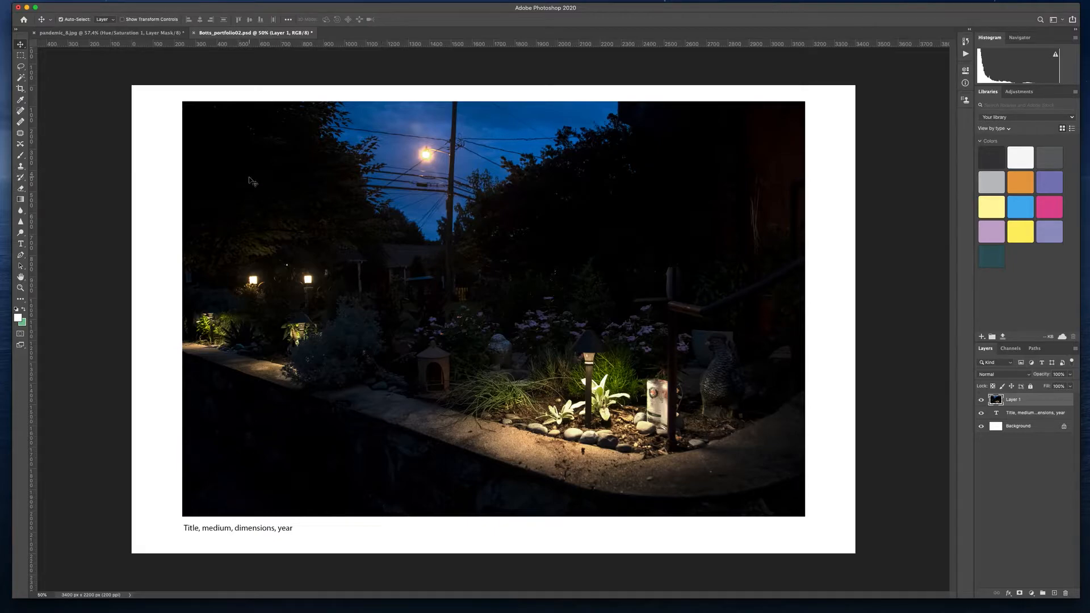
Step: Save the layered page to the Desktop in Photoshop format as Botts_portfolio02.psd, replacing the existing file
left_click(70, 4)
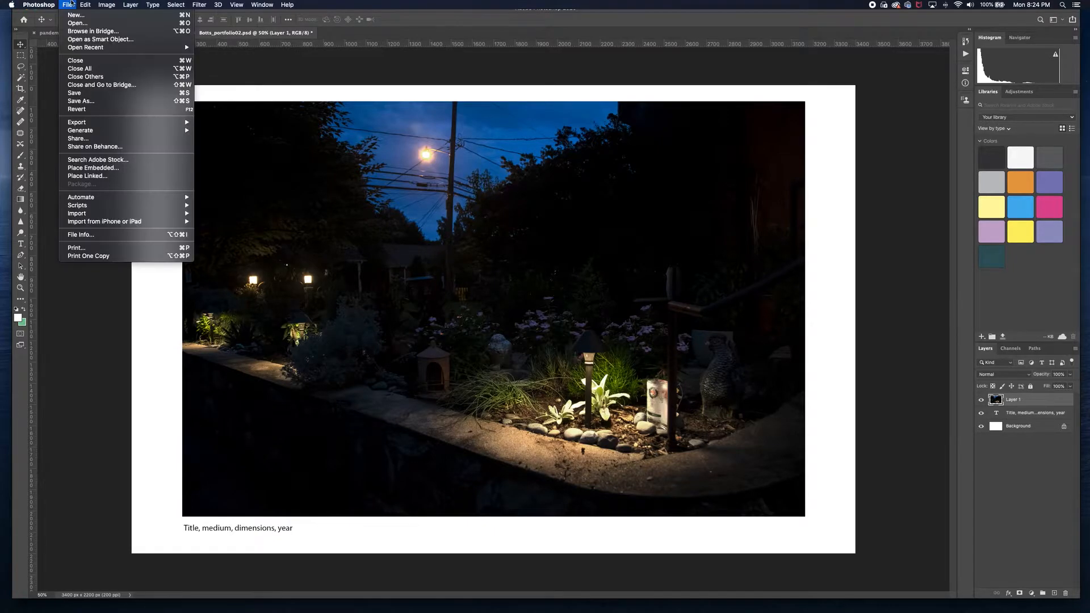
left_click(80, 101)
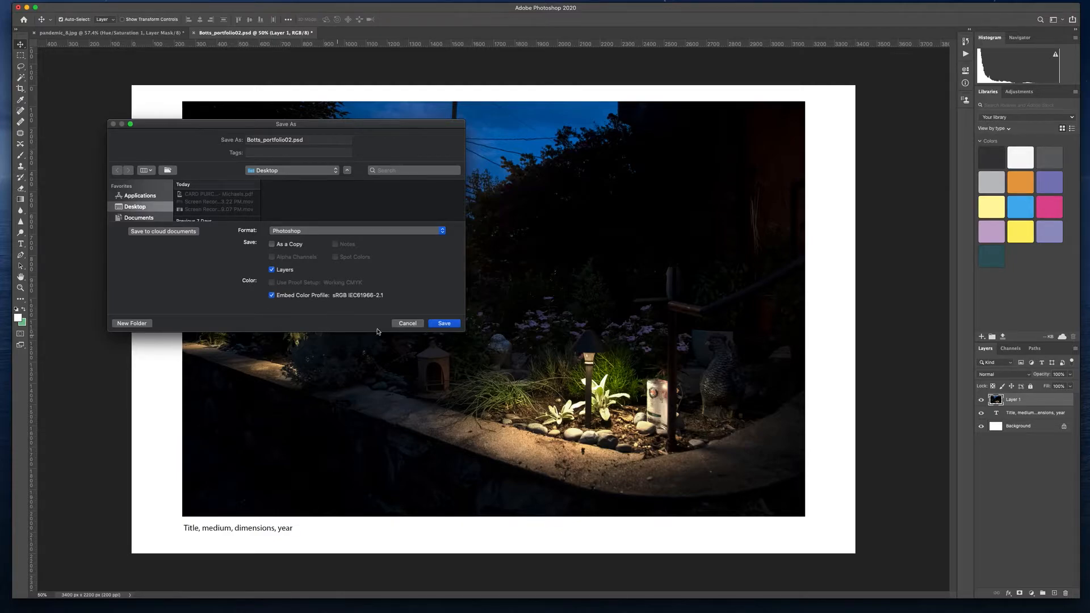
left_click(442, 324)
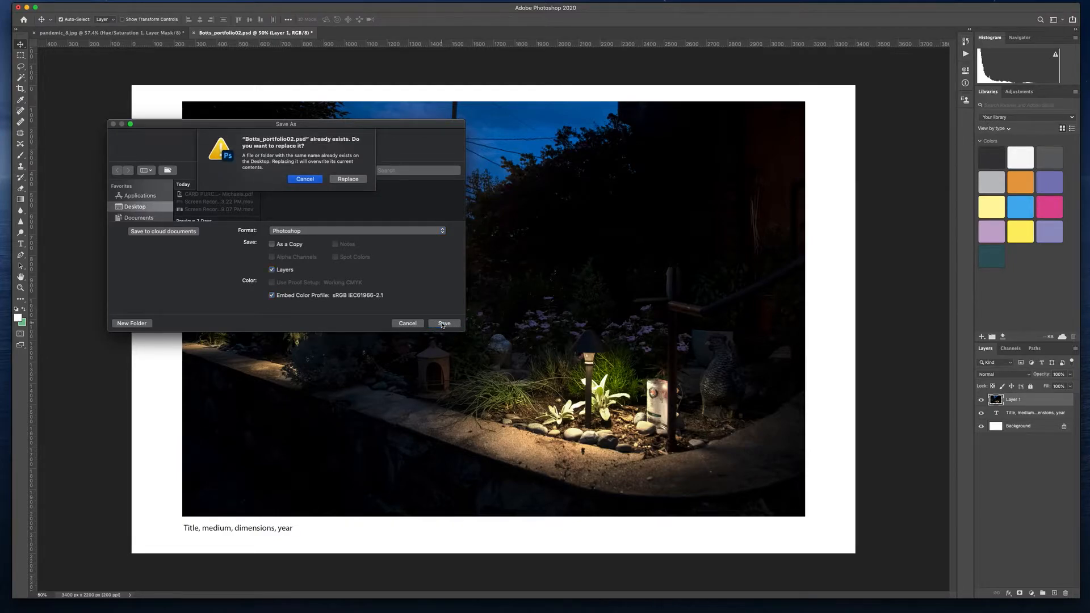
left_click(347, 179)
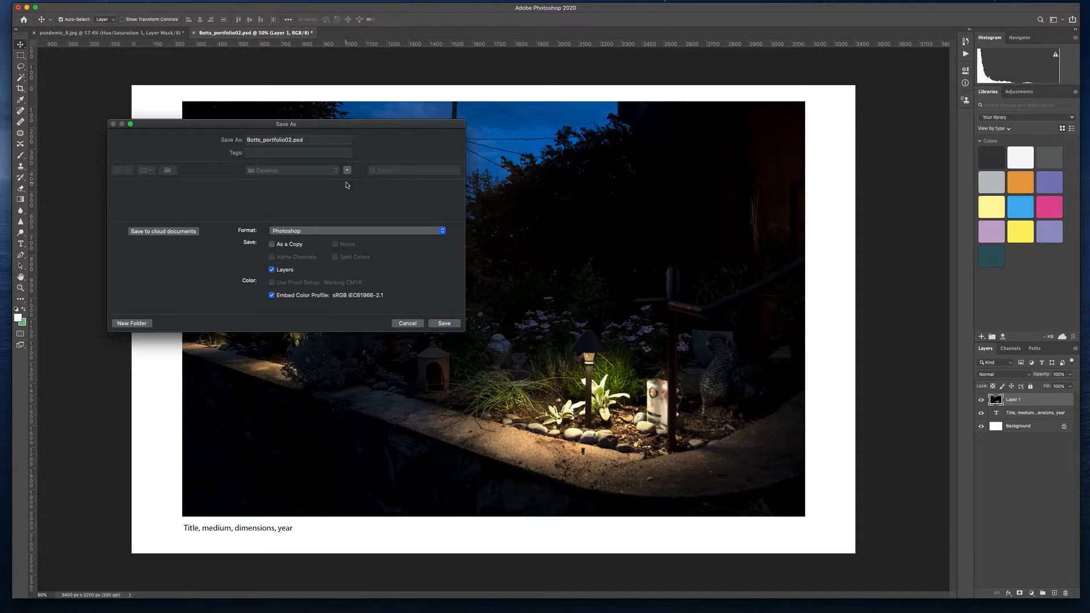
left_click(388, 224)
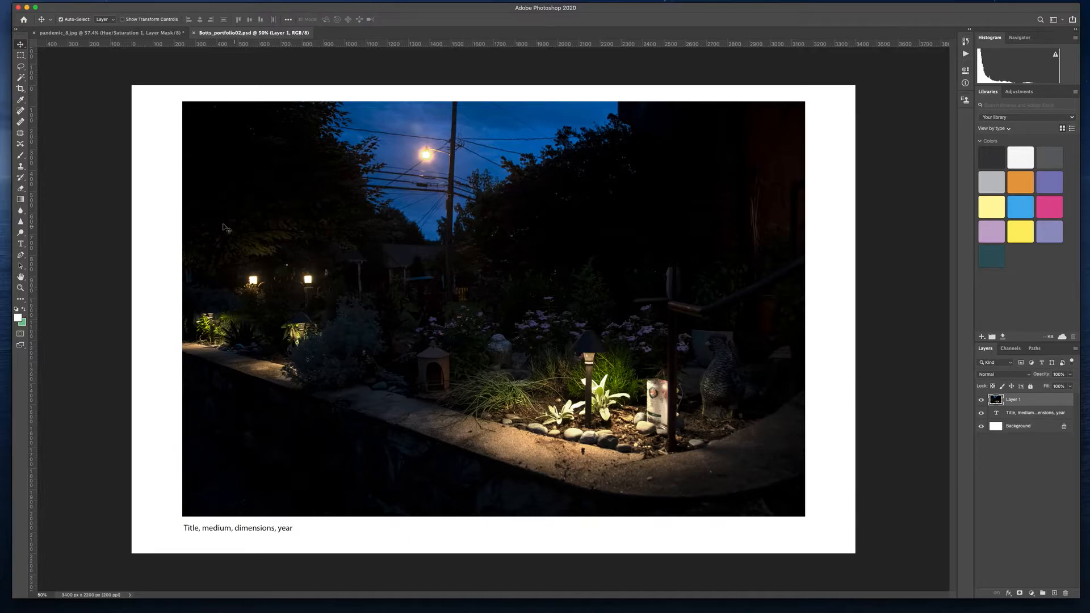
Step: Start a new document named Botts_Template and set its size to 17 by 11 inches
mouse_move(154, 1)
left_click(66, 4)
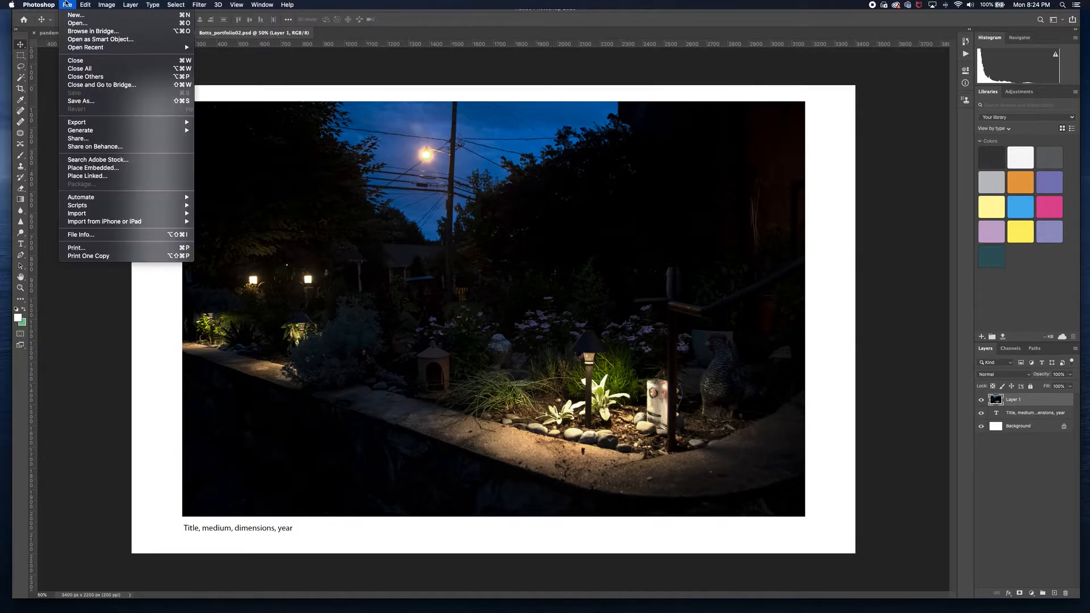
left_click(68, 14)
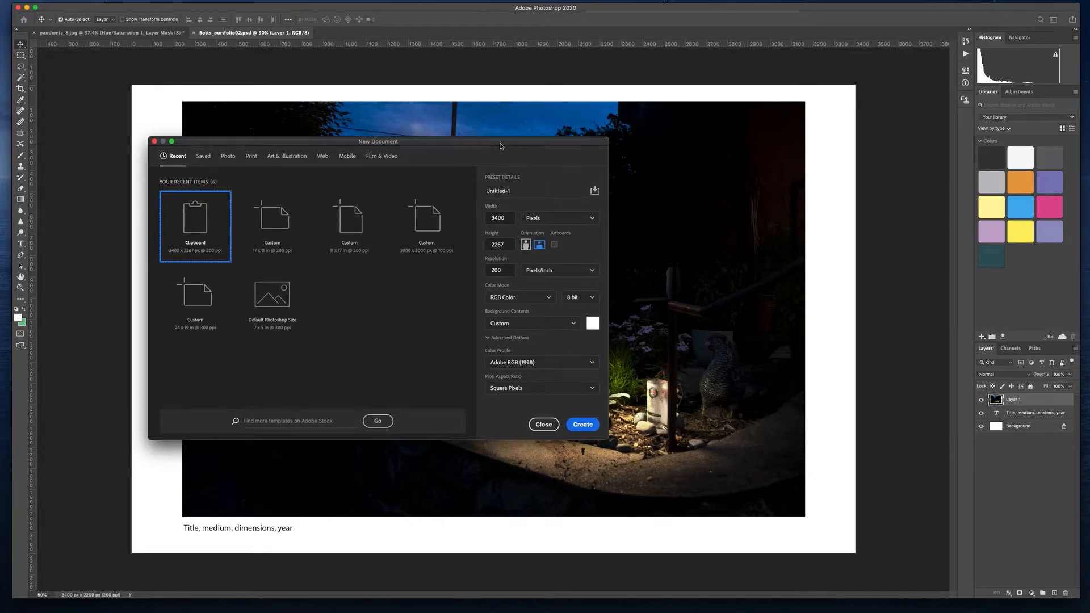
left_click(510, 192)
type("Botts_Template")
left_click(550, 218)
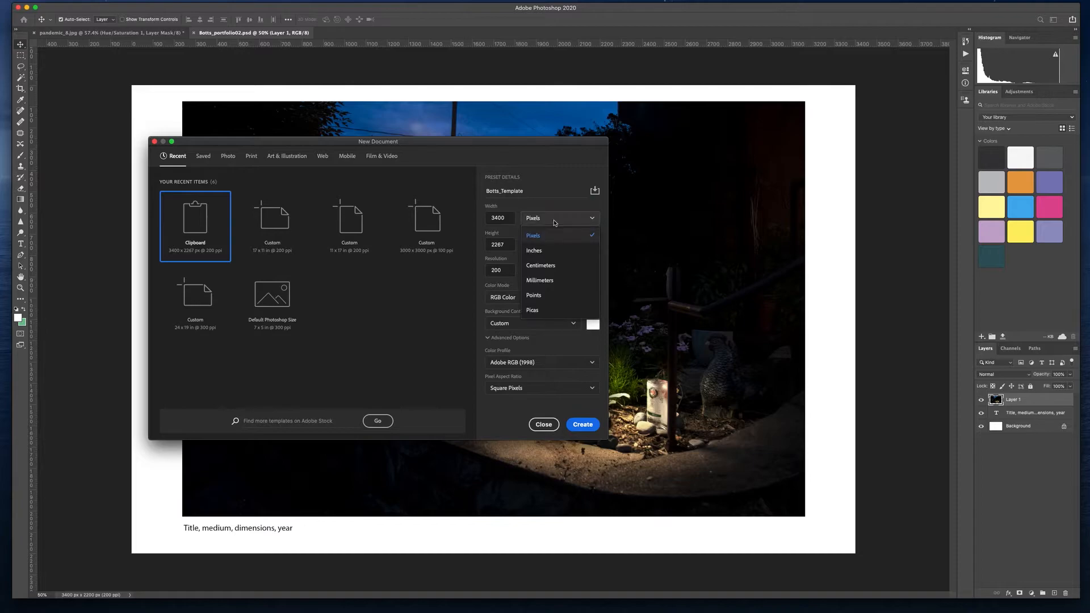
left_click(551, 250)
left_click(511, 246)
left_click(511, 245)
double_click(511, 246)
type("11")
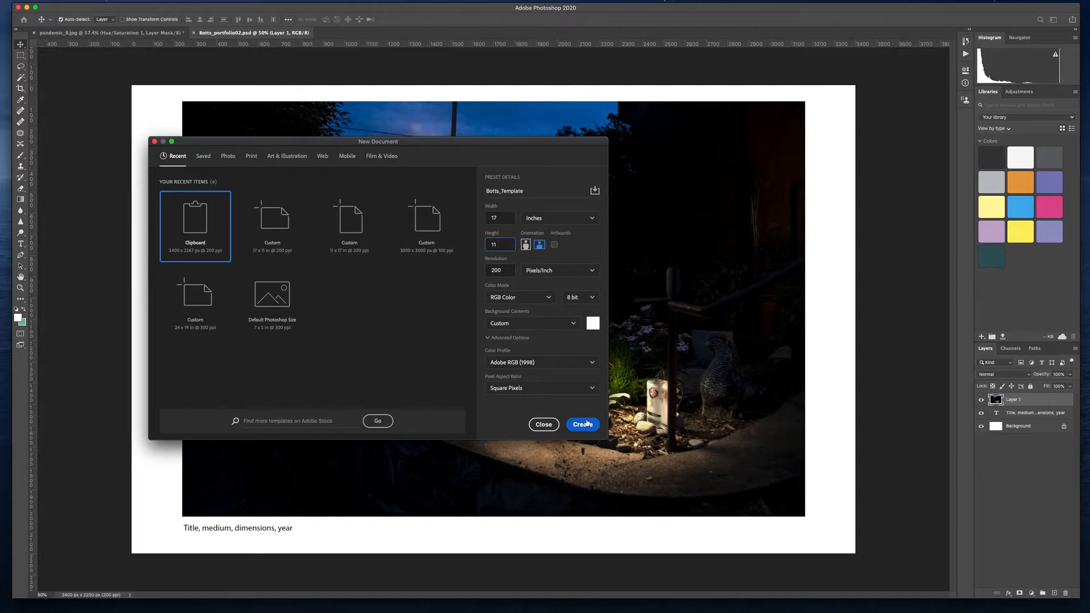
Step: Set the new document's background contents to White and create it
left_click(571, 324)
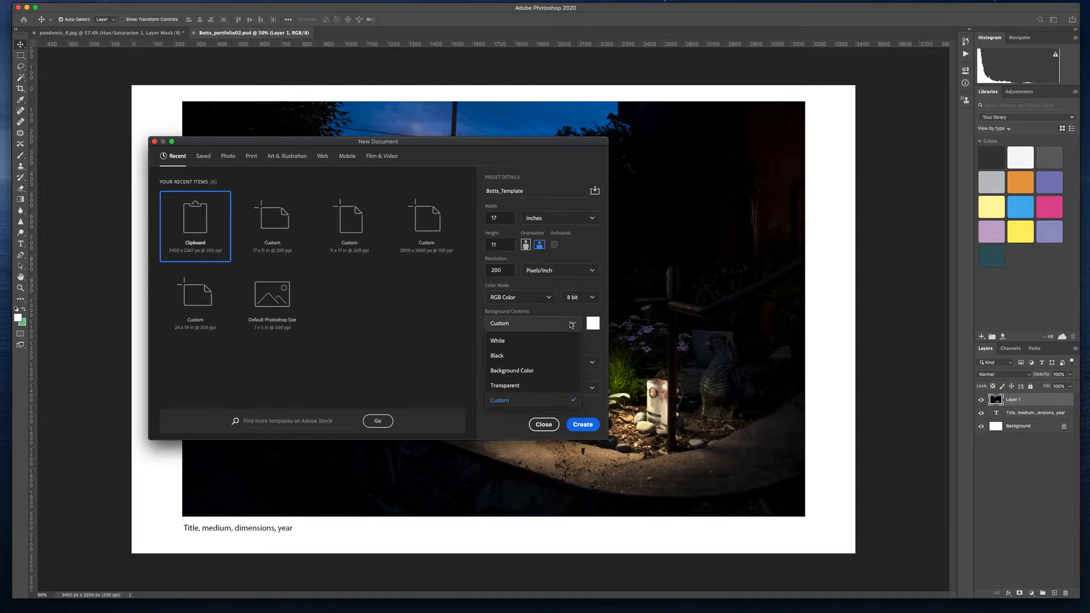
left_click(568, 340)
left_click(583, 425)
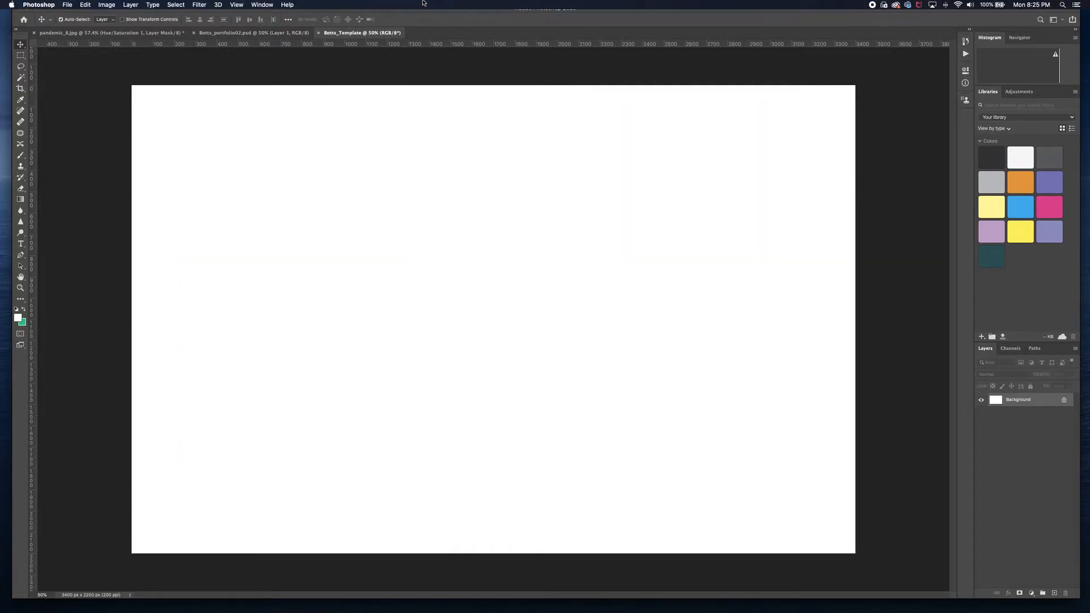
Step: Show the grid over the blank template page and hide it again
left_click(237, 5)
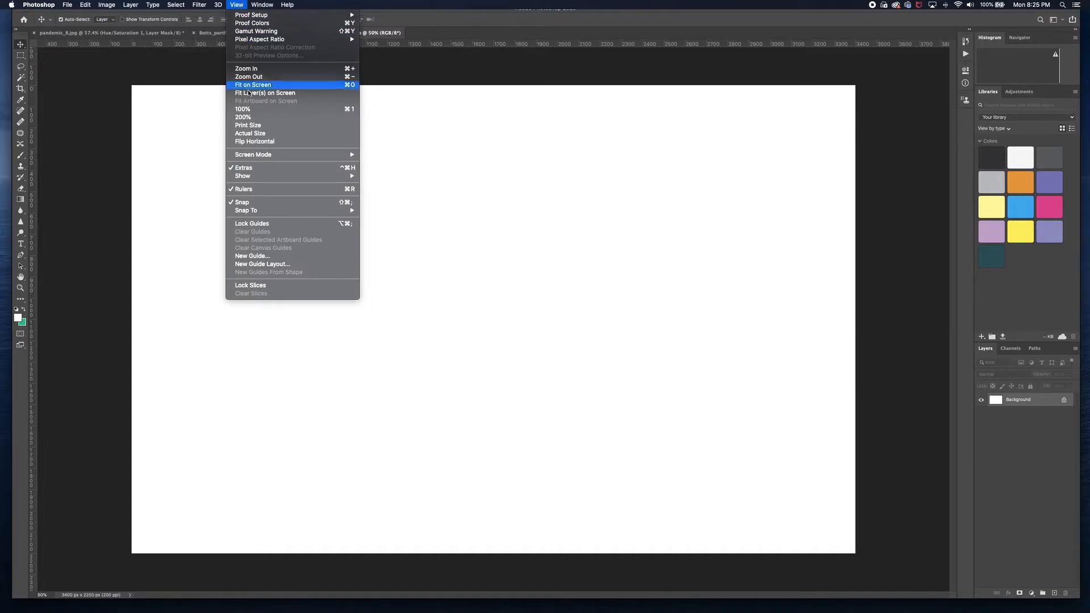
mouse_move(258, 180)
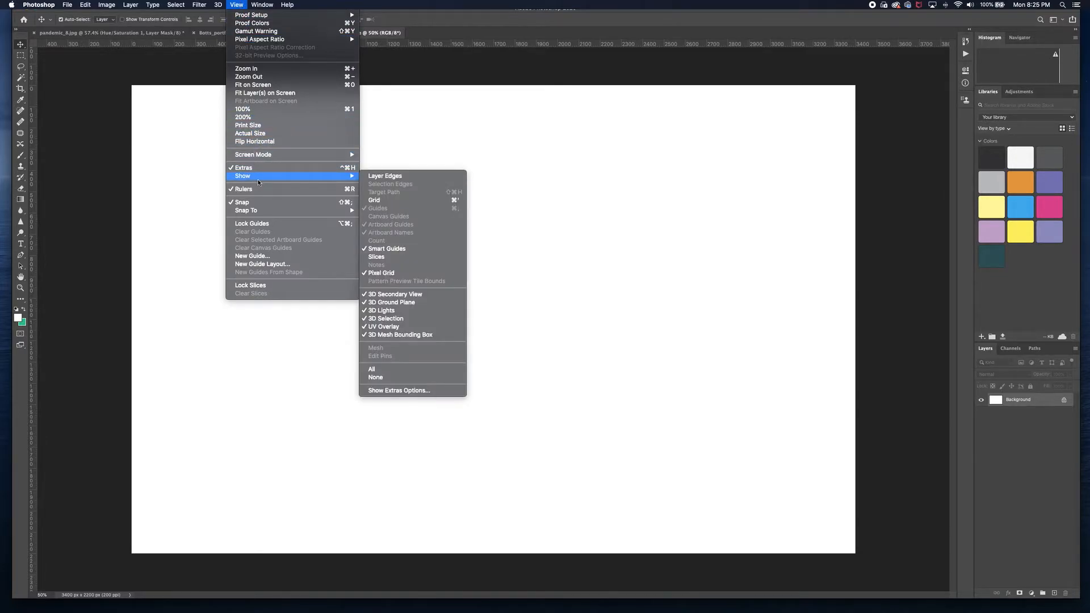
left_click(453, 203)
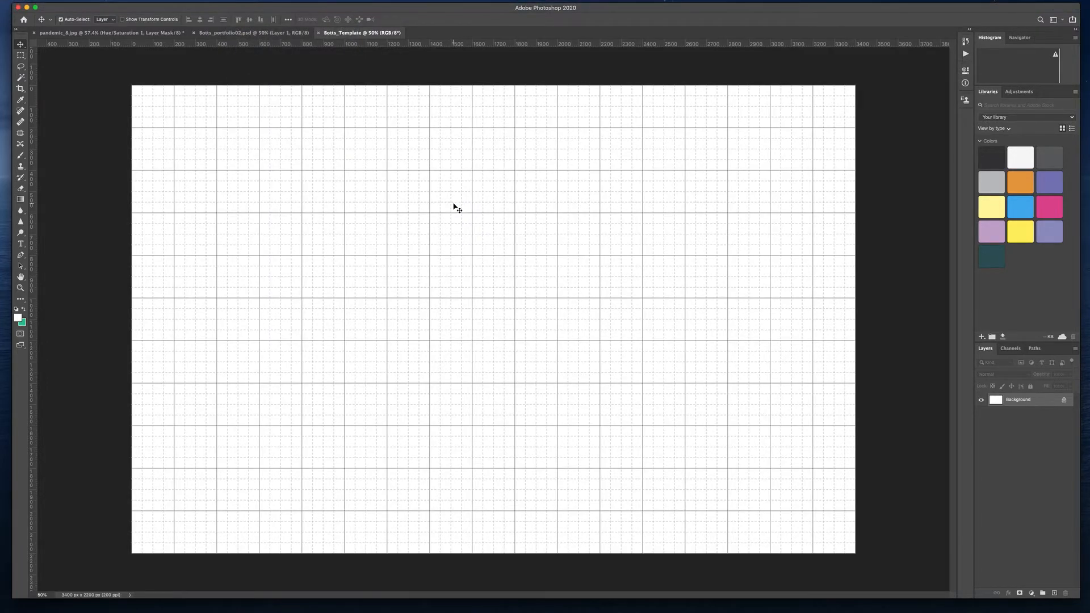
key("super+apostrophe")
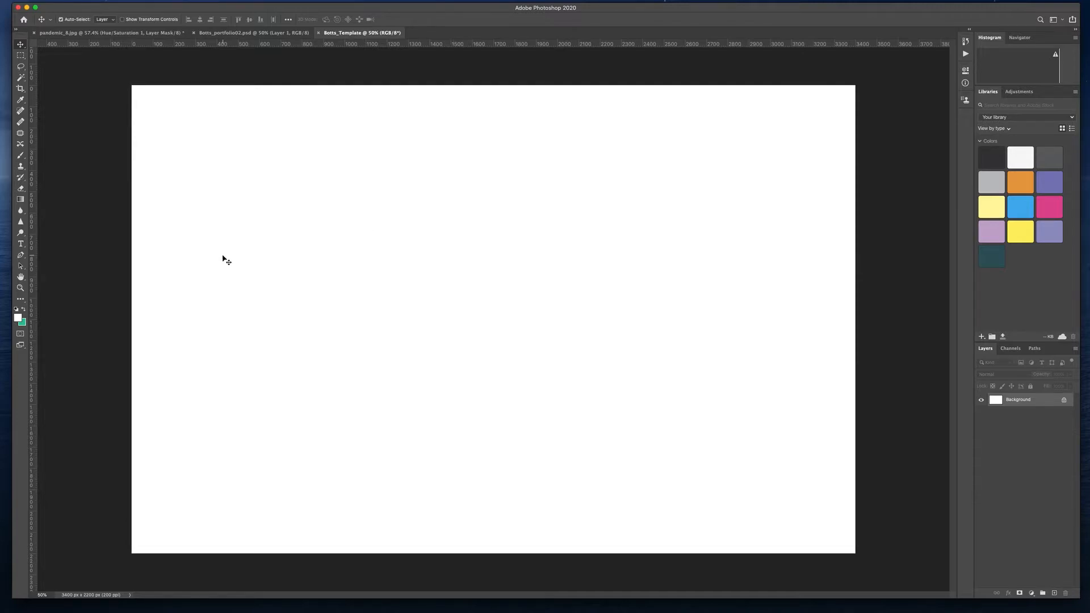
Step: Place a vertical guide about 240 px from the page's left edge and a horizontal one about 300 px from its top, checking them against the grid
left_click_drag(33, 312, 184, 289)
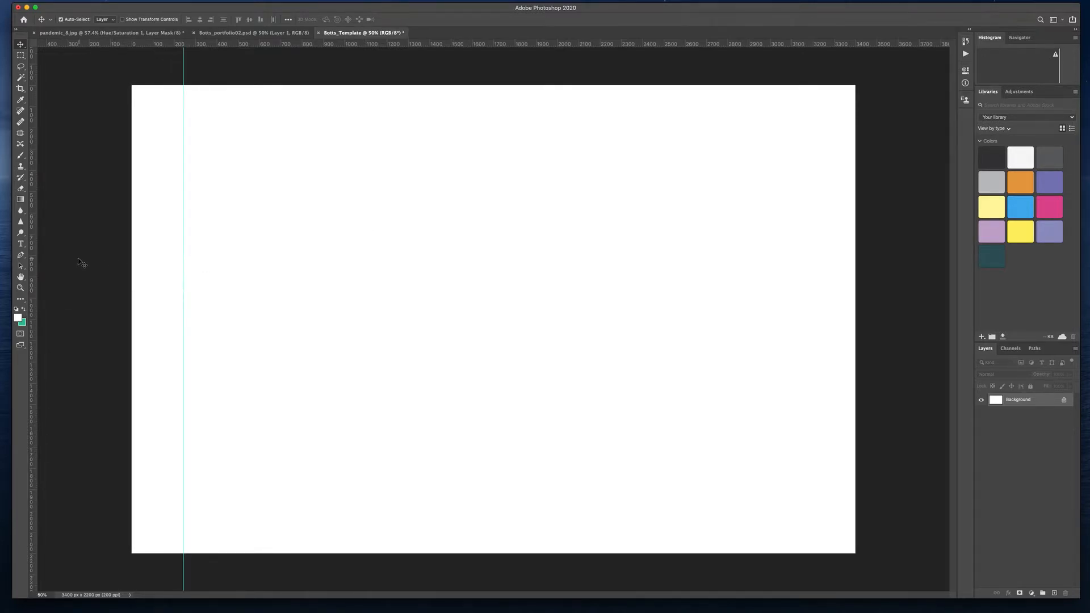
left_click_drag(385, 45, 378, 149)
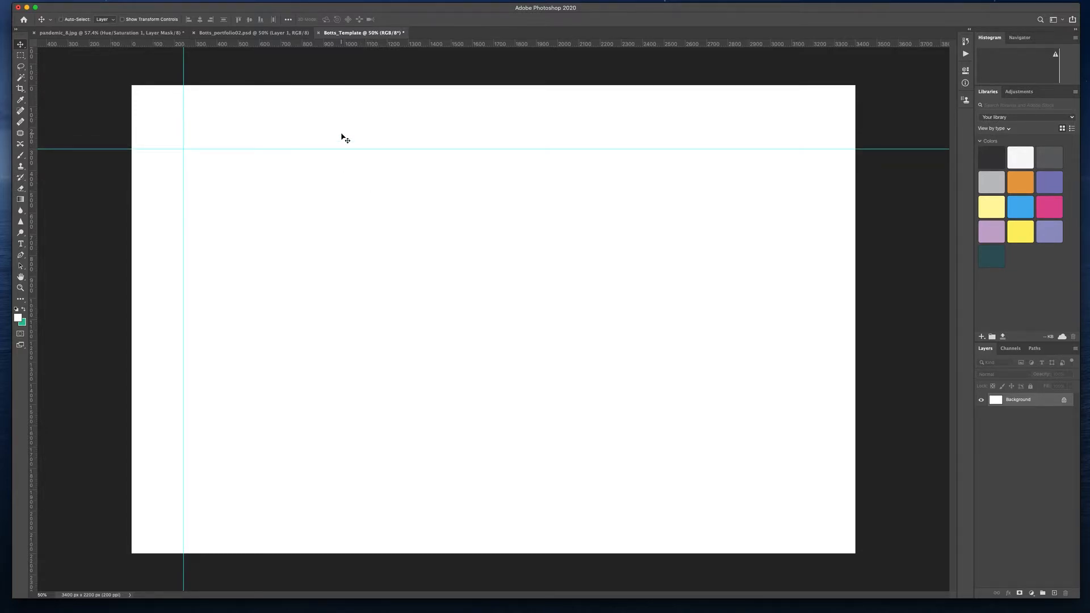
key("super+apostrophe")
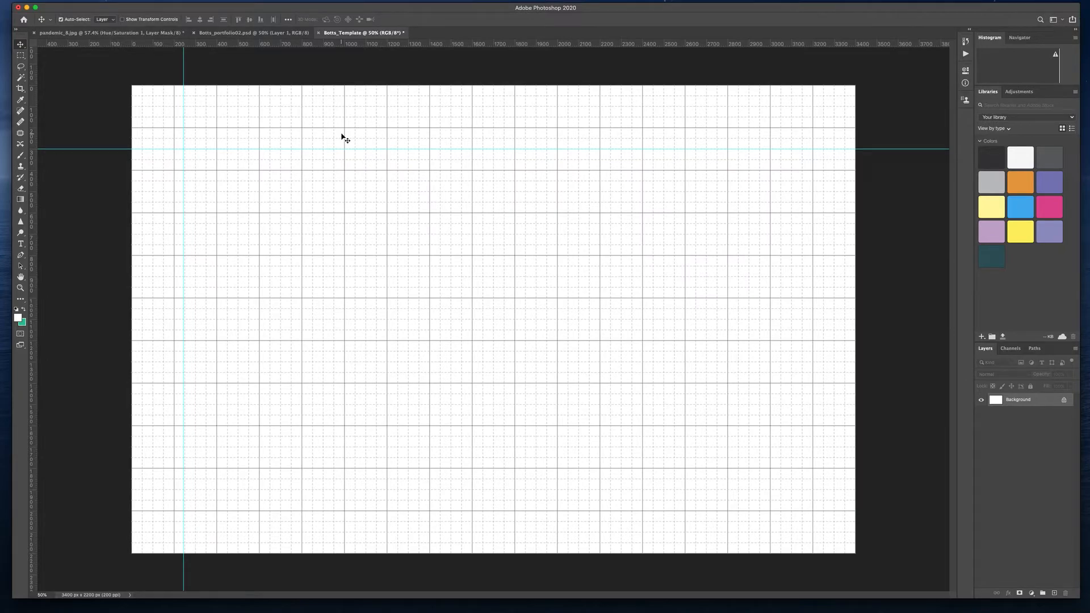
key("super+apostrophe")
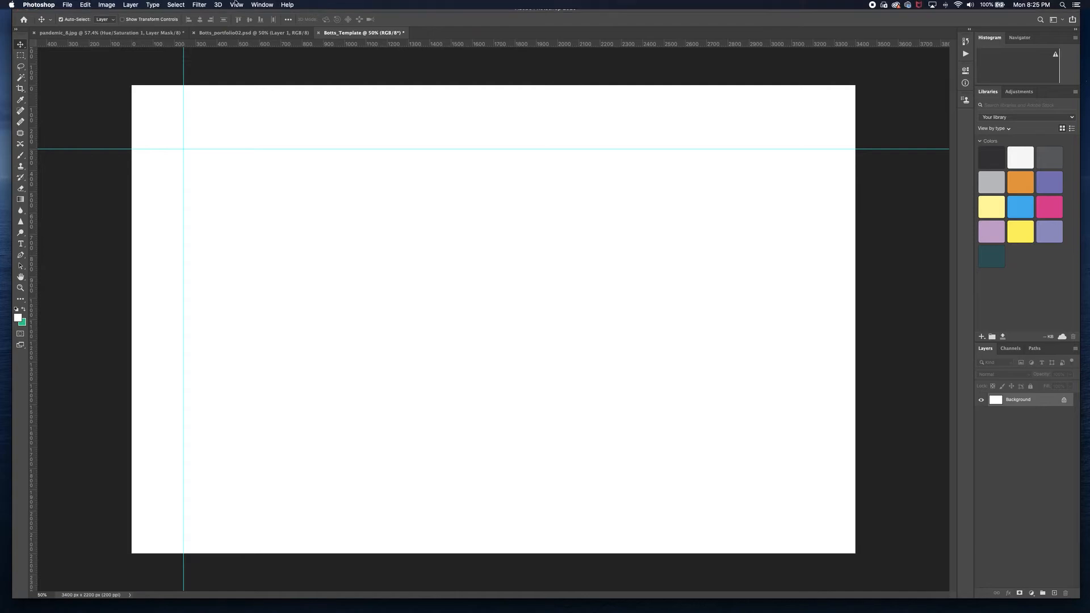
Step: Hide the guides on the template page and display the grid
left_click(239, 4)
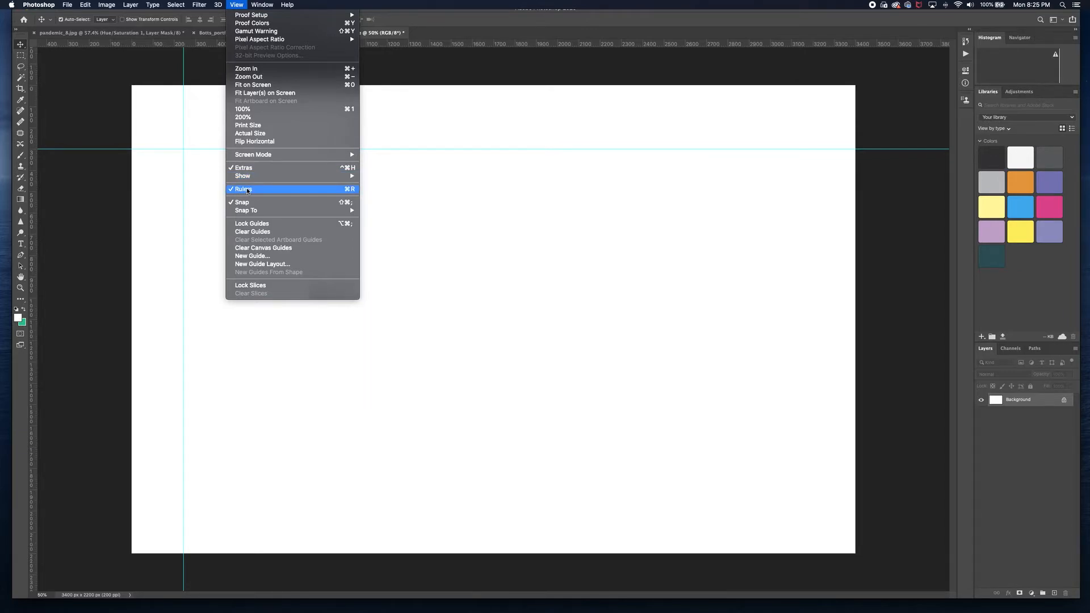
left_click(199, 169)
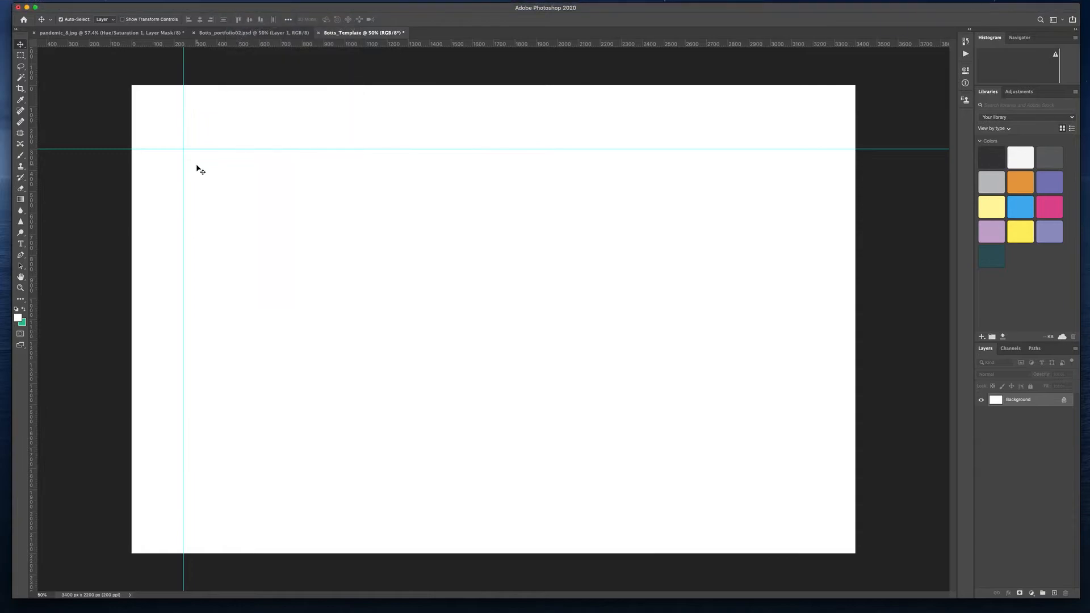
key("super+semicolon")
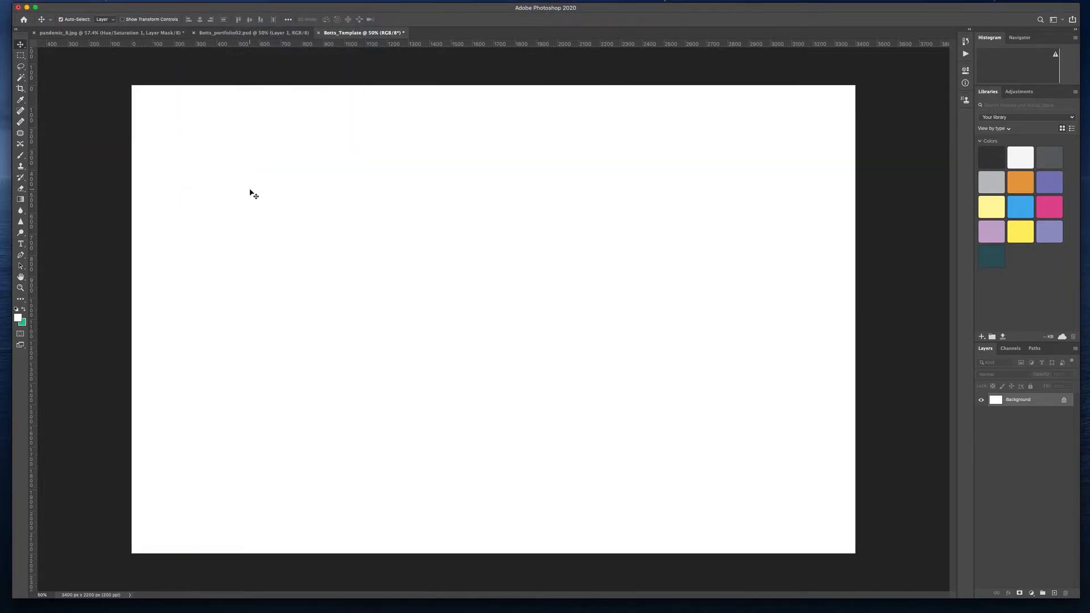
key("super+apostrophe")
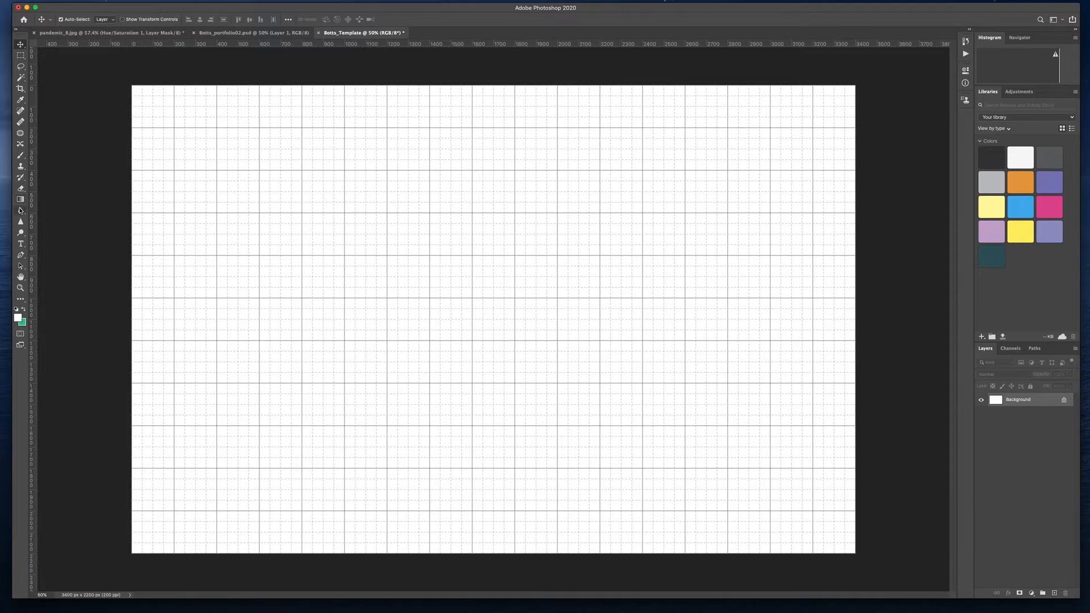
Step: Add the 14 pt caption "Title, medium, dimensions, year" near the page's lower-left corner with the Horizontal Type tool
left_click(20, 246)
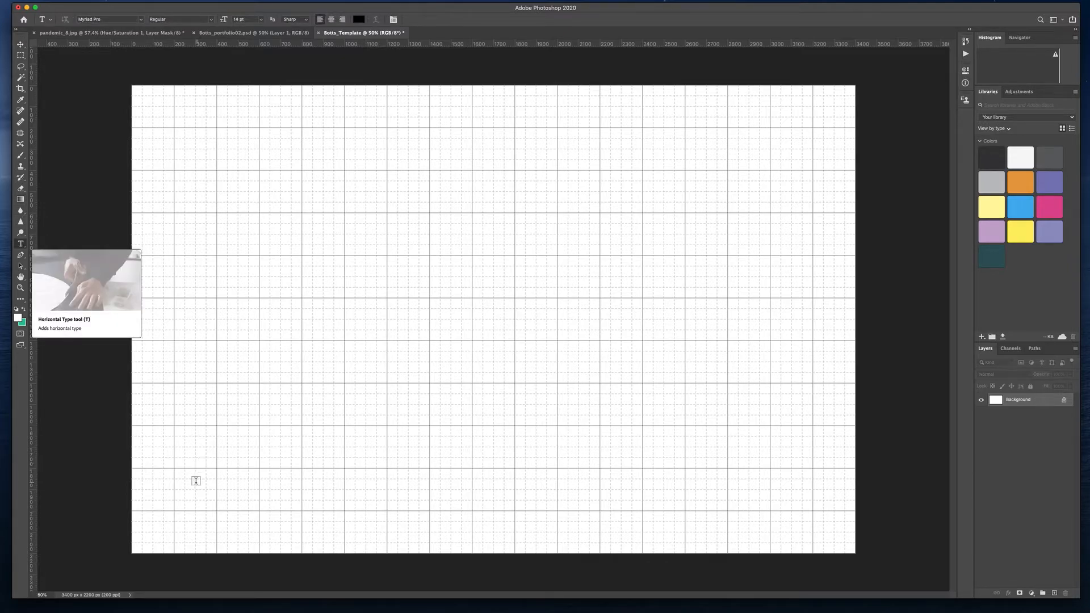
left_click(177, 472)
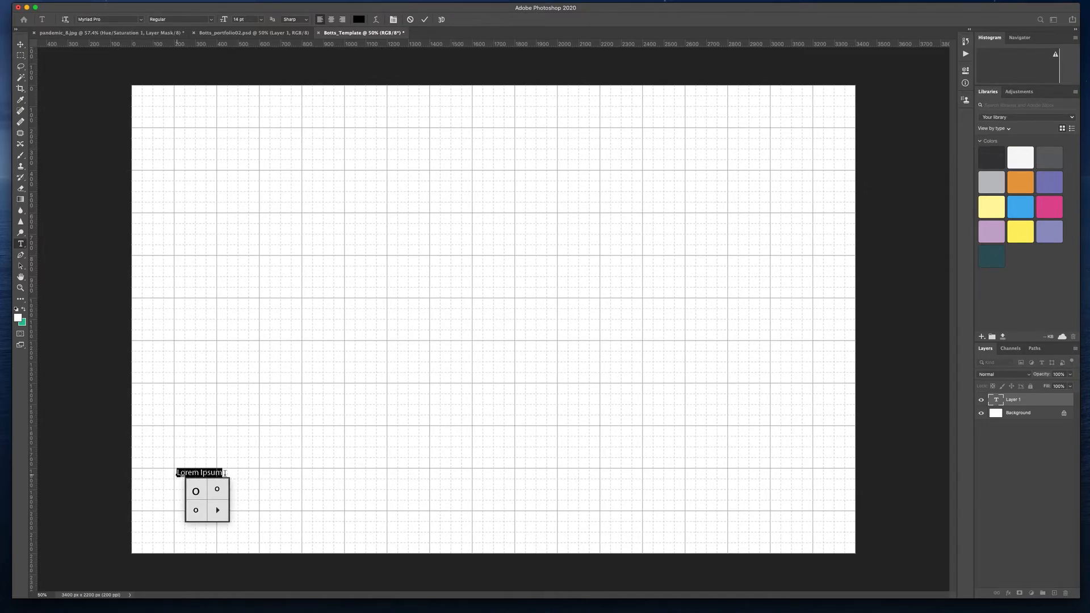
key("BackSpace")
type("Title medi")
type("um, dimensions.")
type(" year")
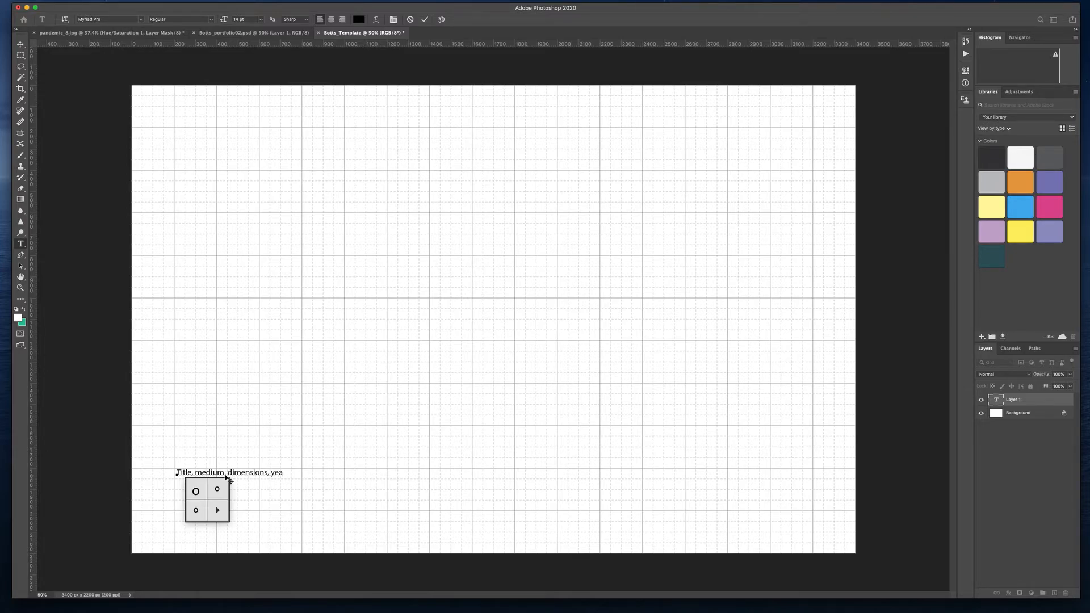
Step: Set the whole caption in the Aaux Next font at 16 pt, keeping the Regular style
double_click(237, 472)
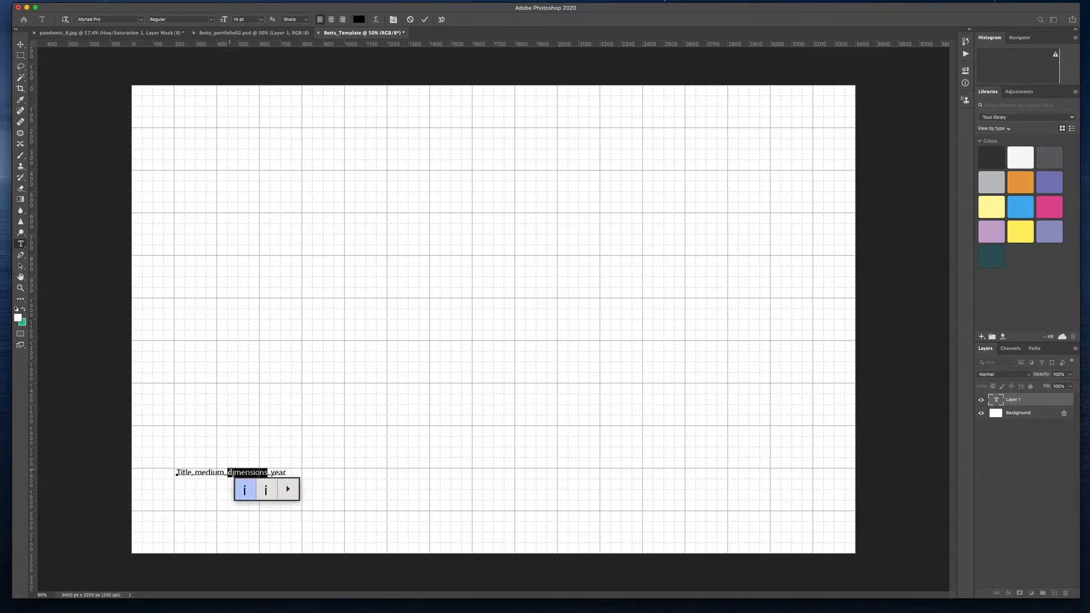
triple_click(230, 472)
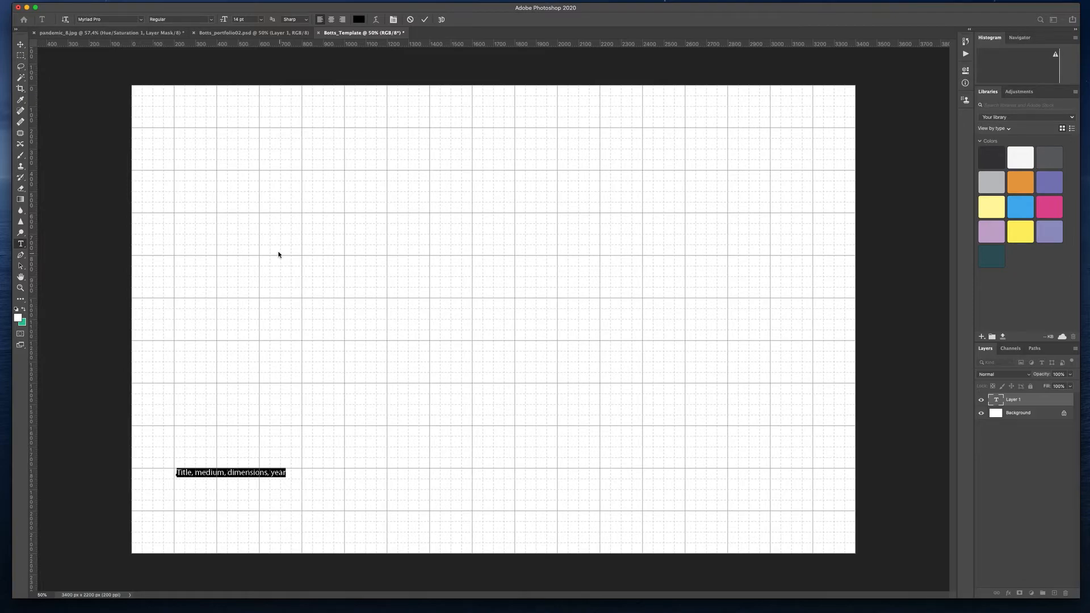
left_click(142, 20)
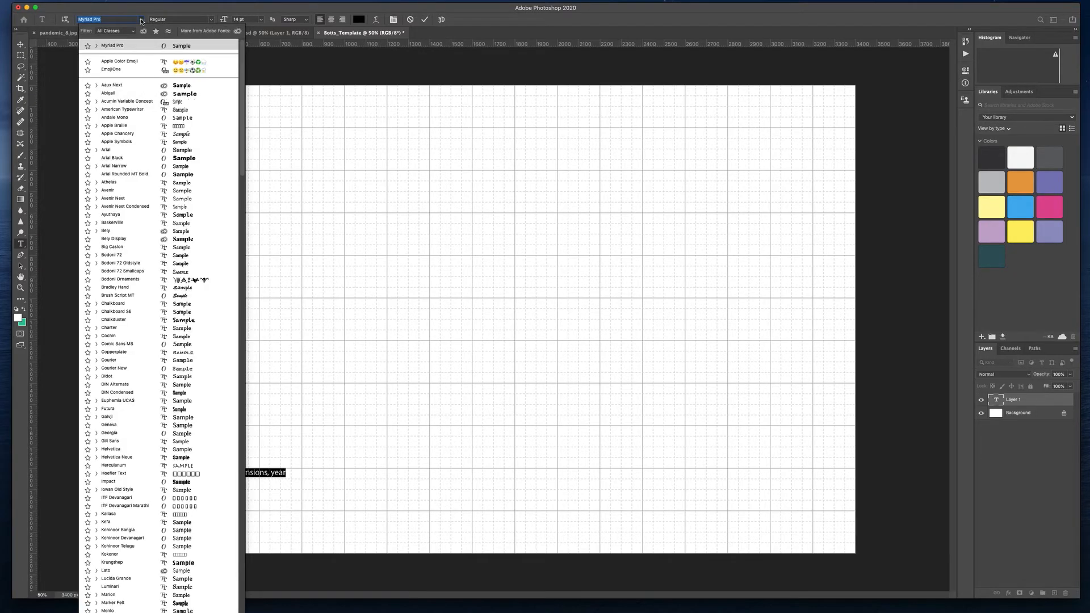
left_click(139, 85)
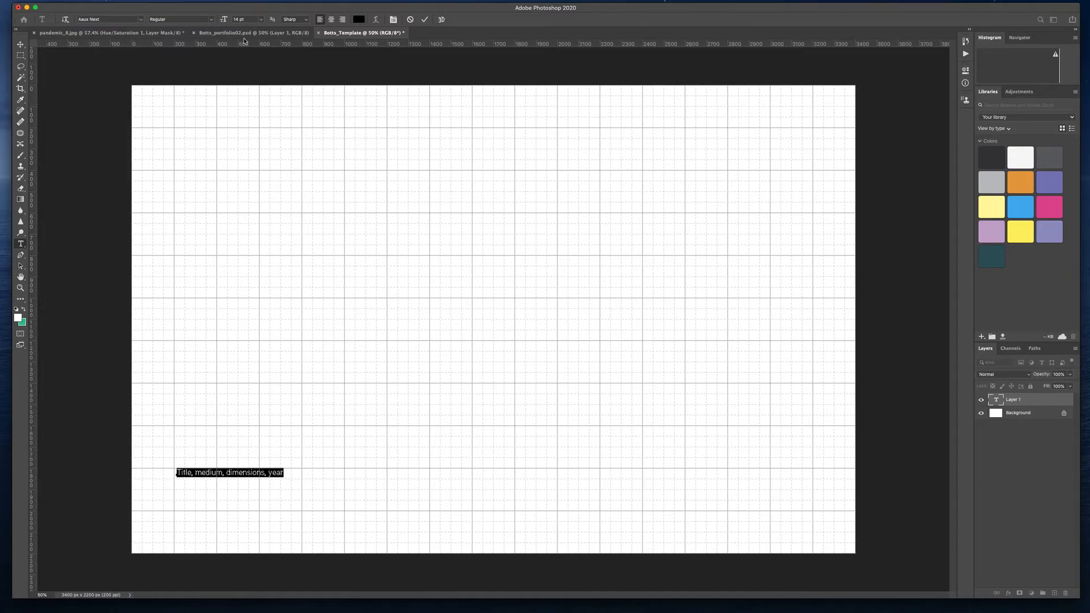
left_click(260, 19)
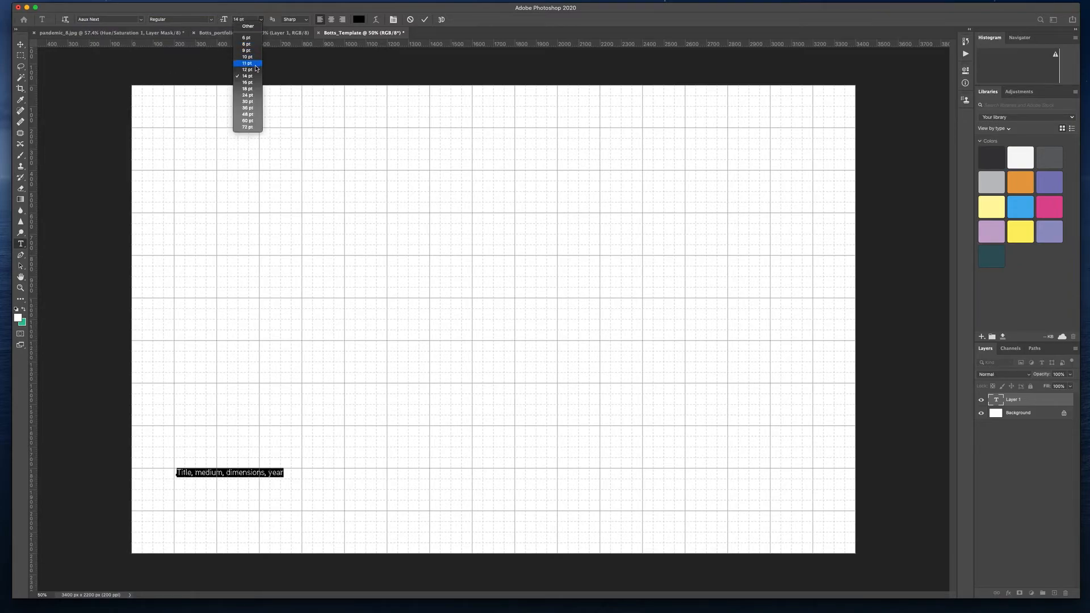
left_click(256, 85)
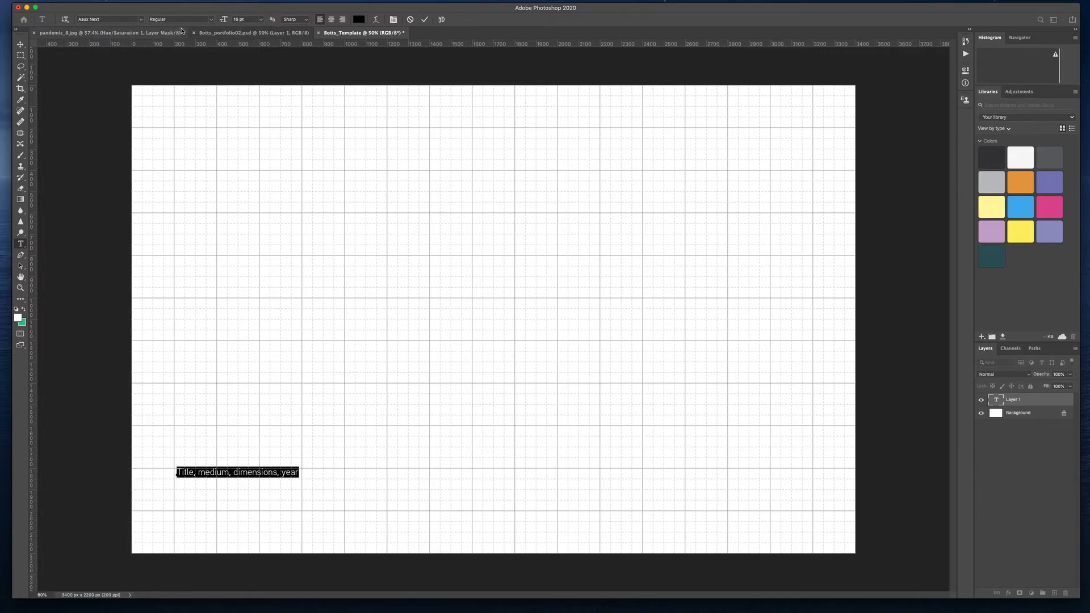
left_click(210, 20)
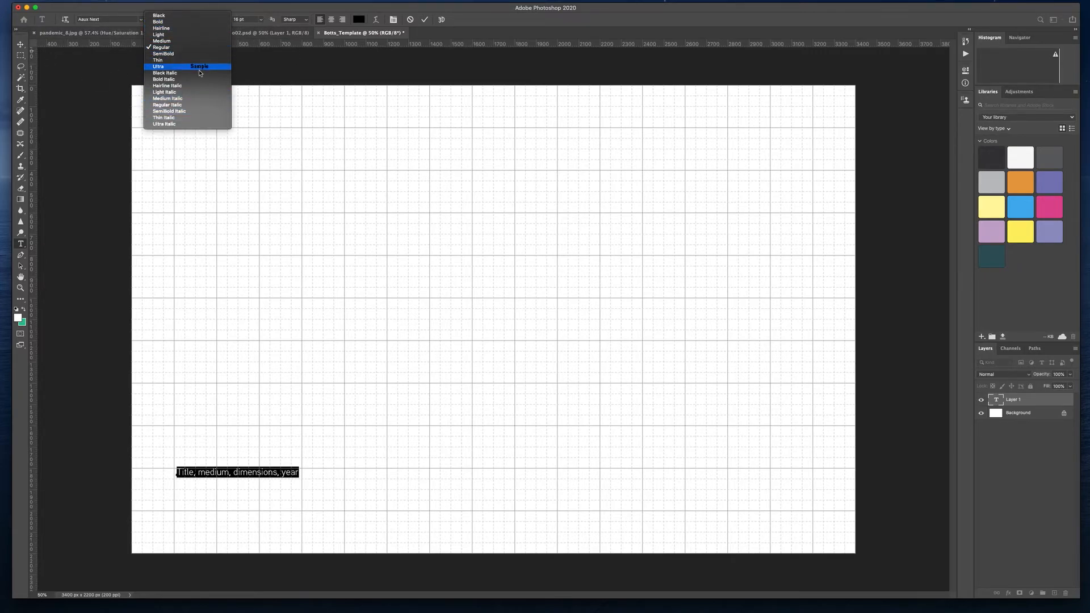
left_click(251, 12)
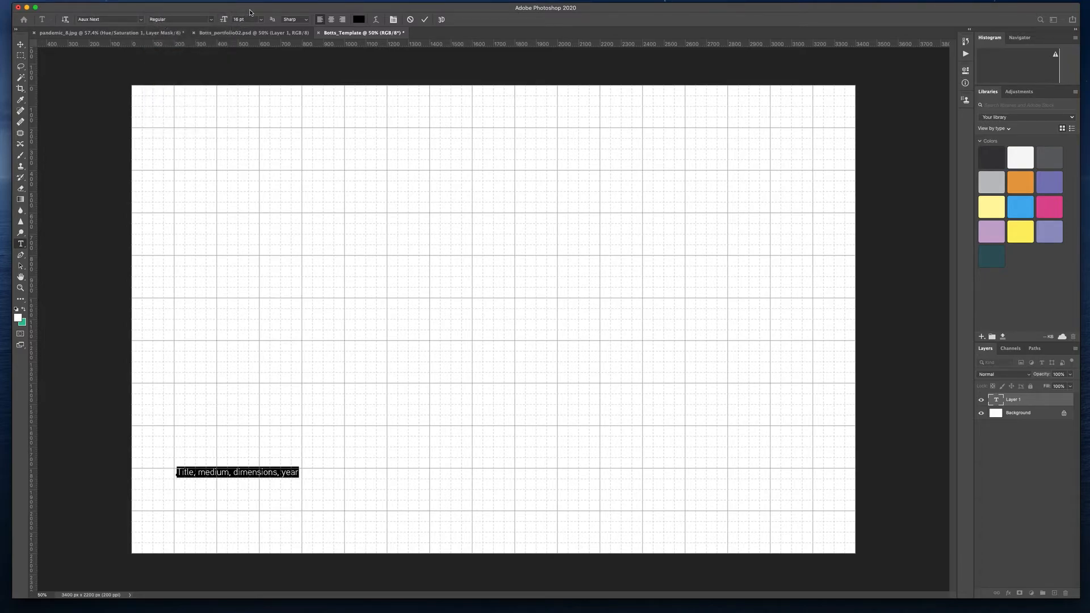
Step: Move the caption slightly down, start it on the grid line 200 px from the page's left edge, and hide the grid
left_click(22, 44)
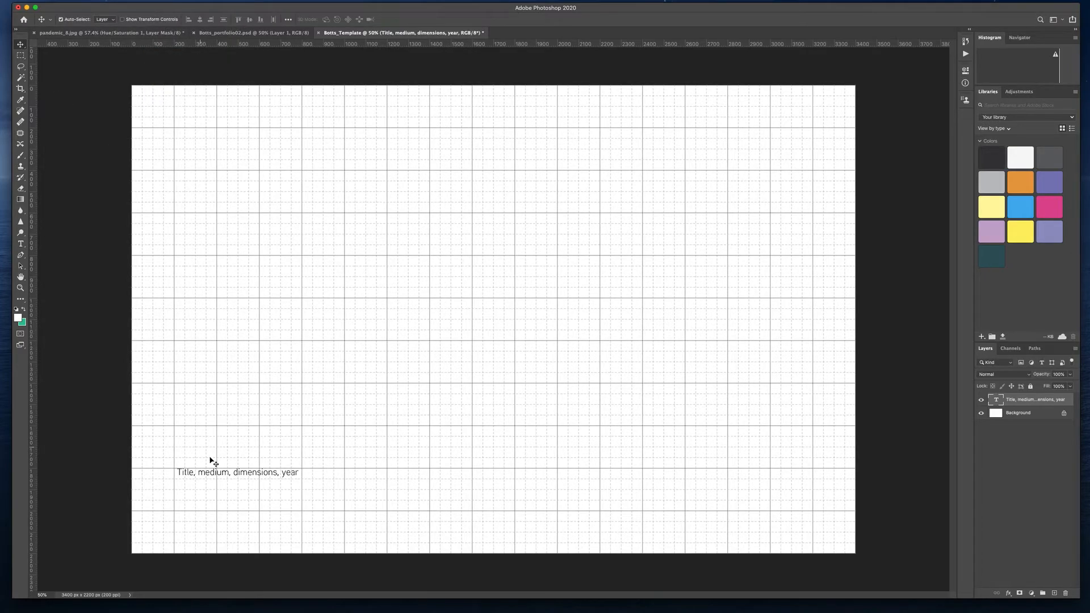
left_click_drag(224, 475, 222, 490)
left_click(352, 475)
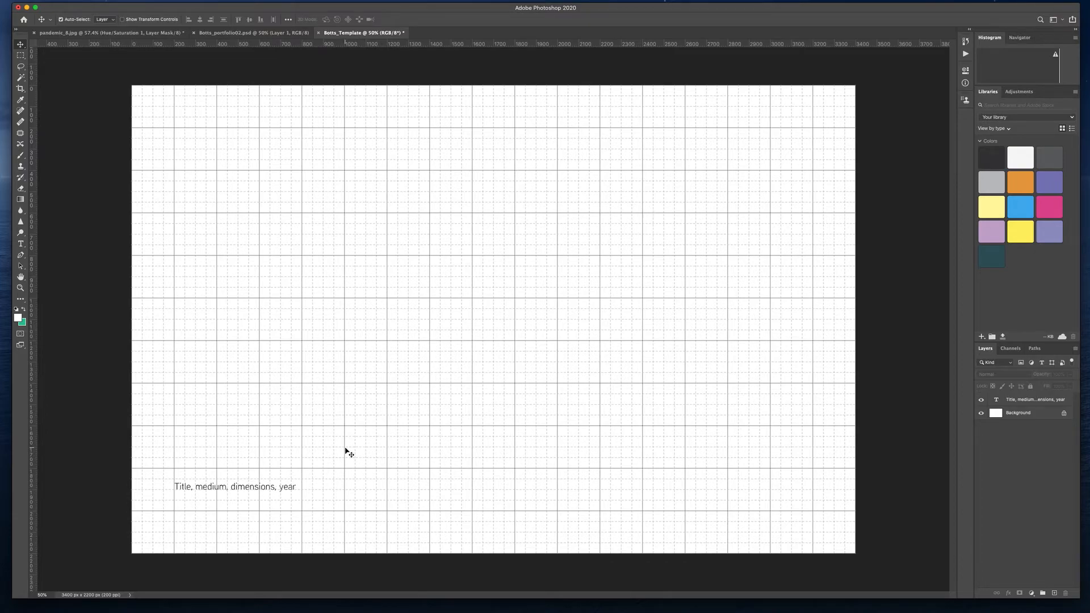
key("super+apostrophe")
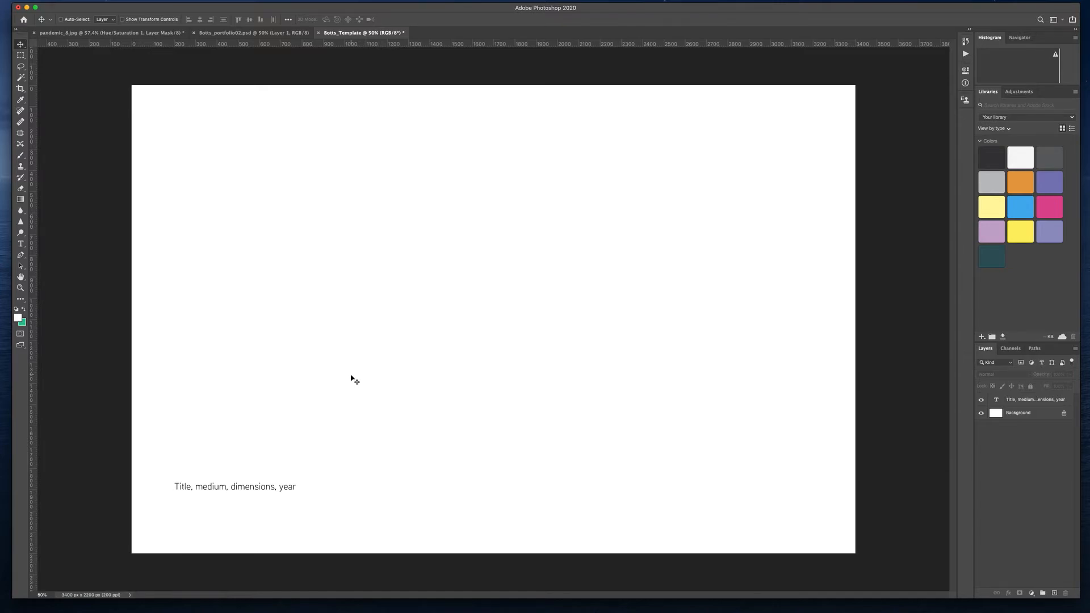
key("super+s")
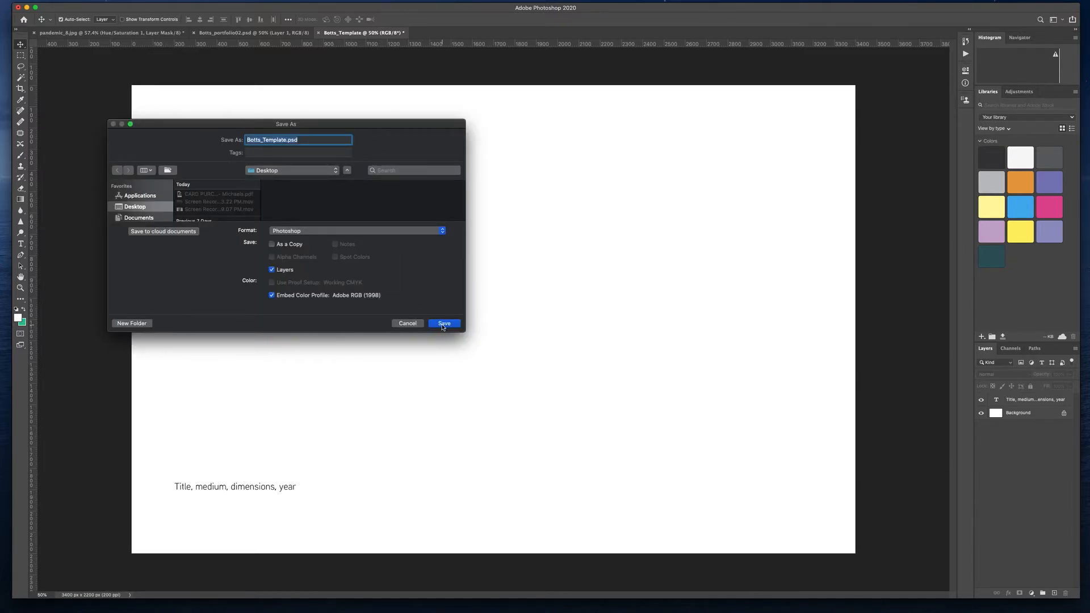
left_click(445, 323)
key("Escape")
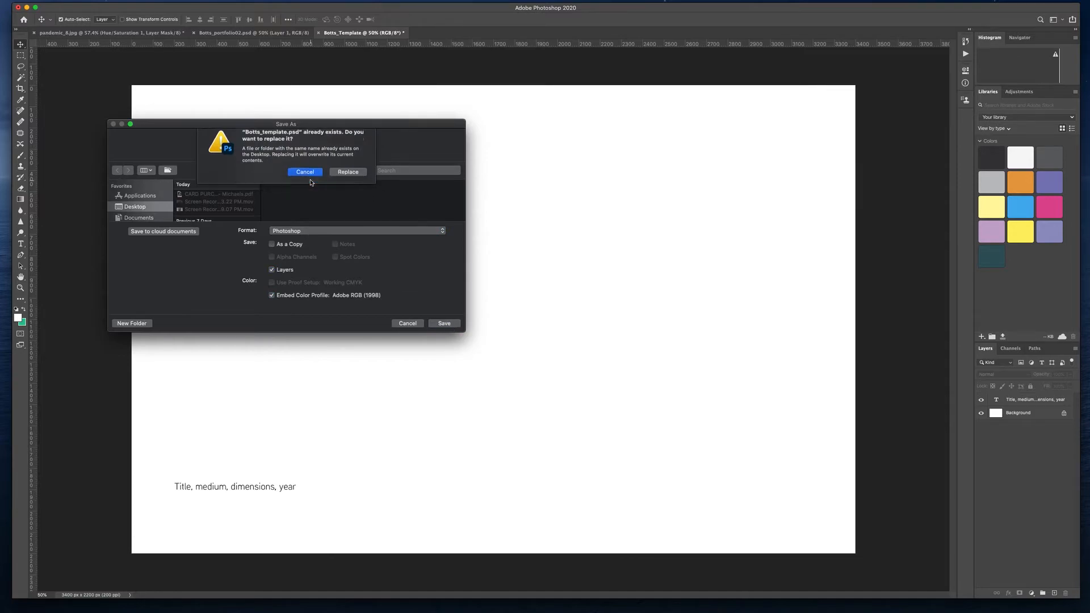
left_click(408, 324)
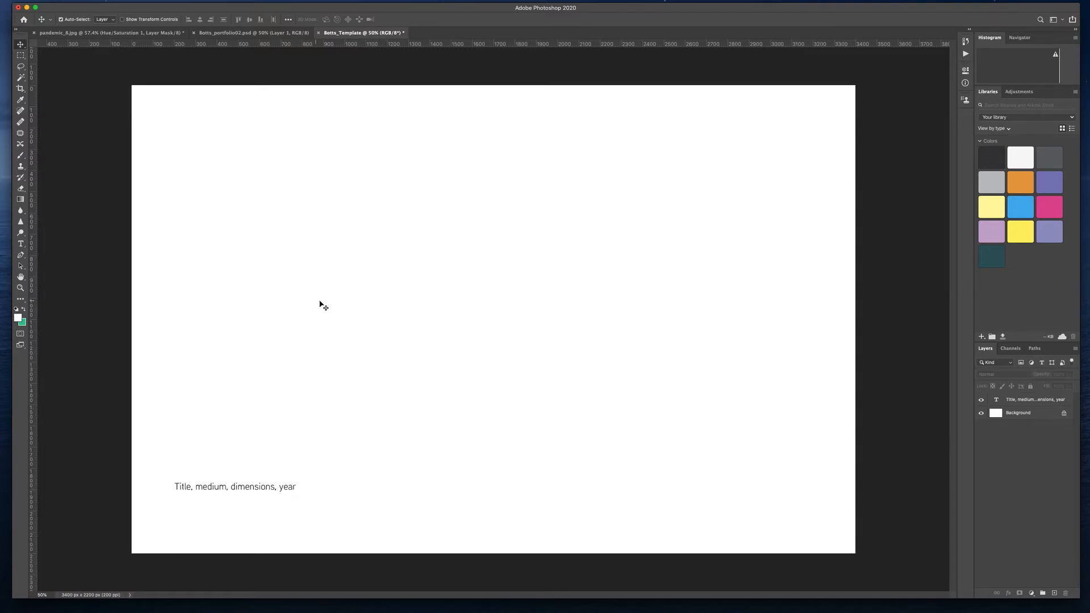
Step: Copy the whole night garden photo merged from all its layers and paste it into the template page
left_click(125, 33)
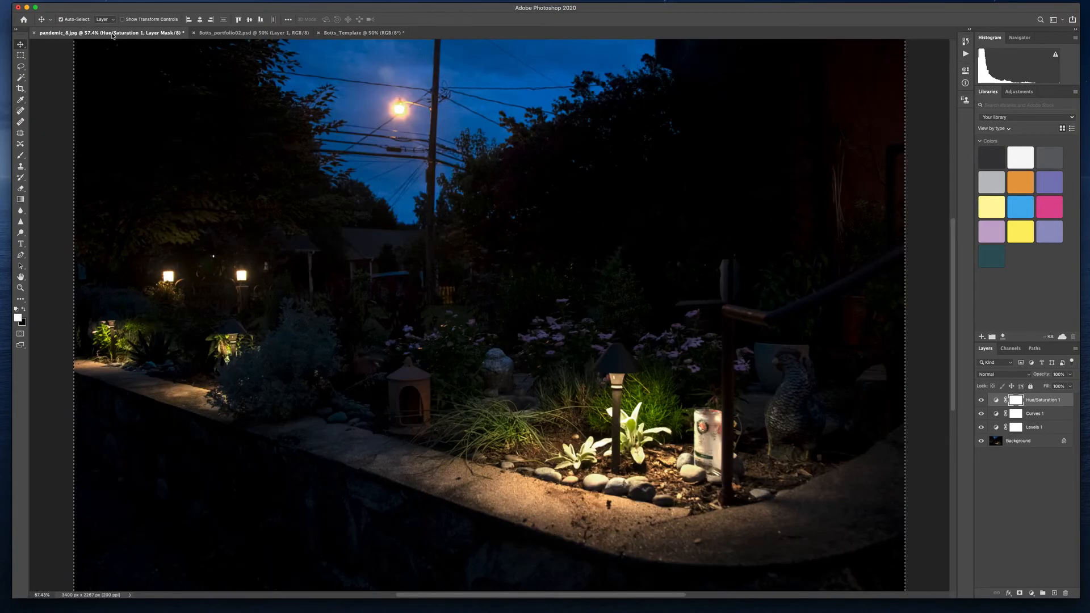
key("super+minus")
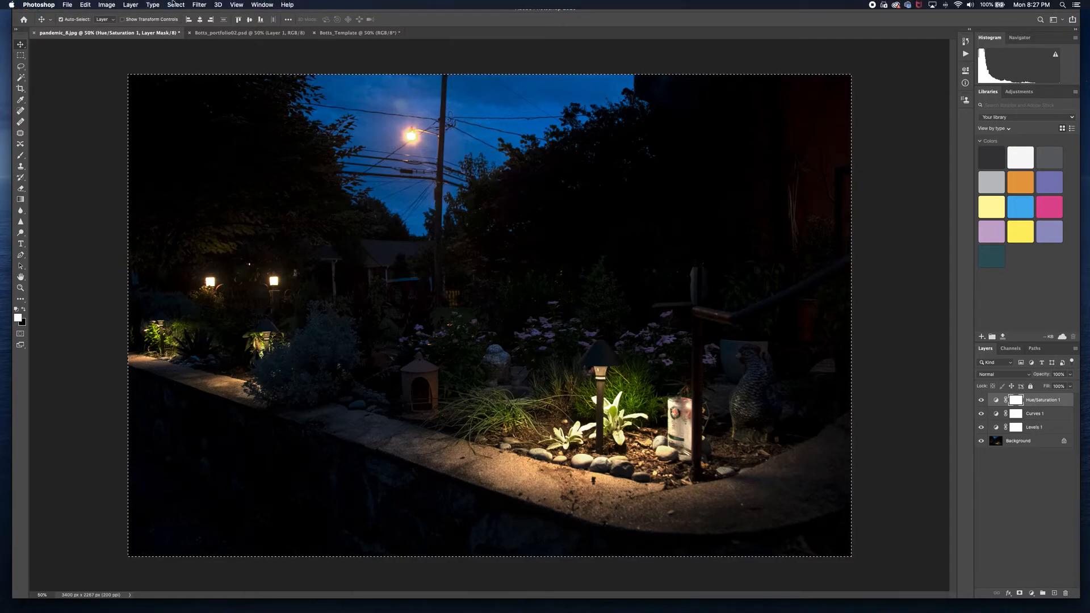
left_click(175, 5)
left_click(175, 16)
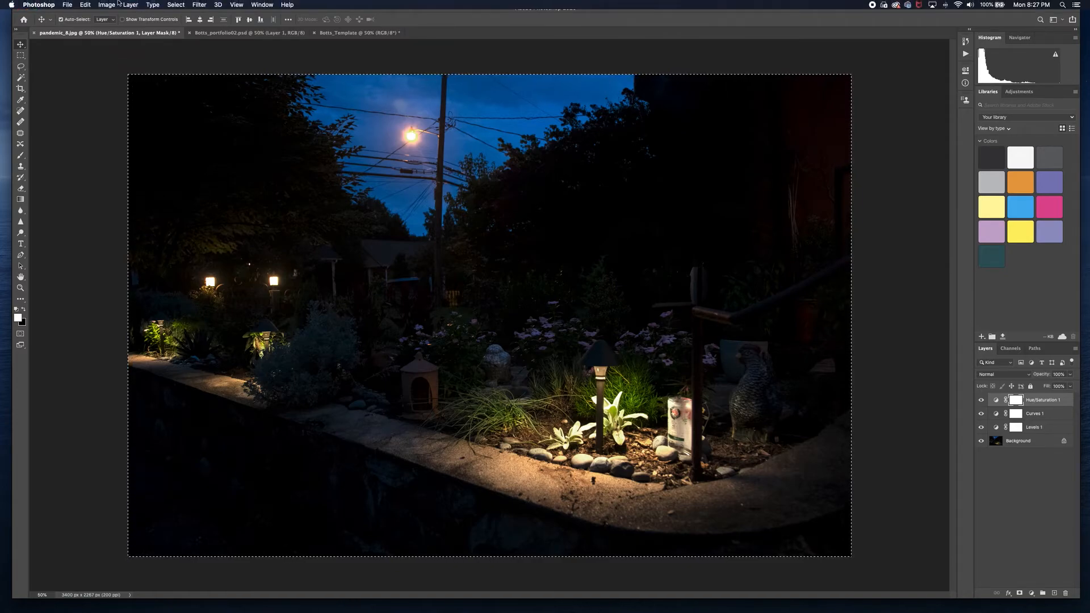
left_click(85, 5)
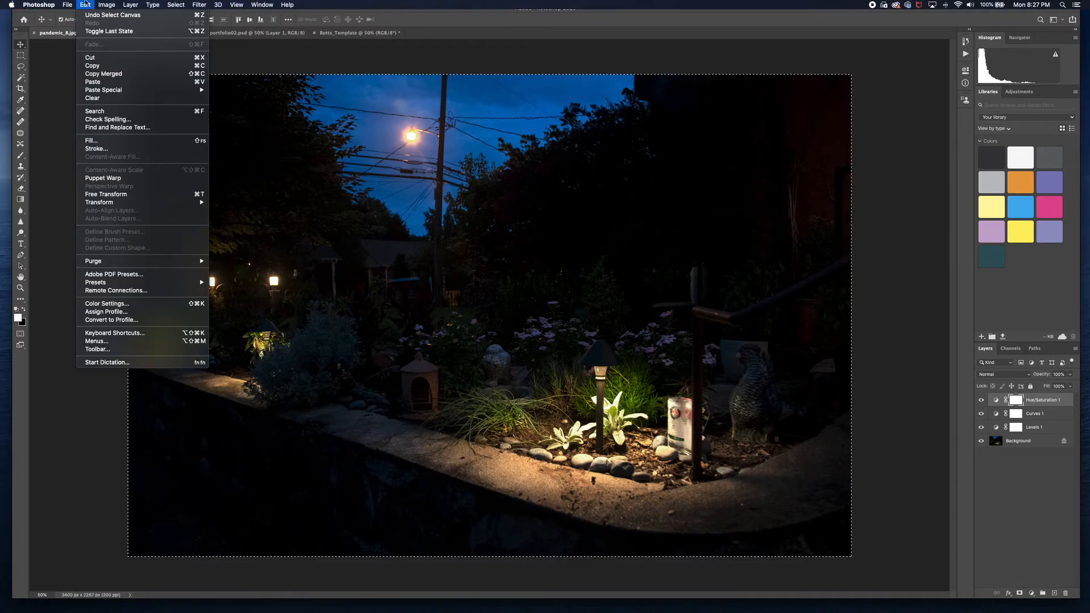
left_click(103, 74)
left_click(320, 33)
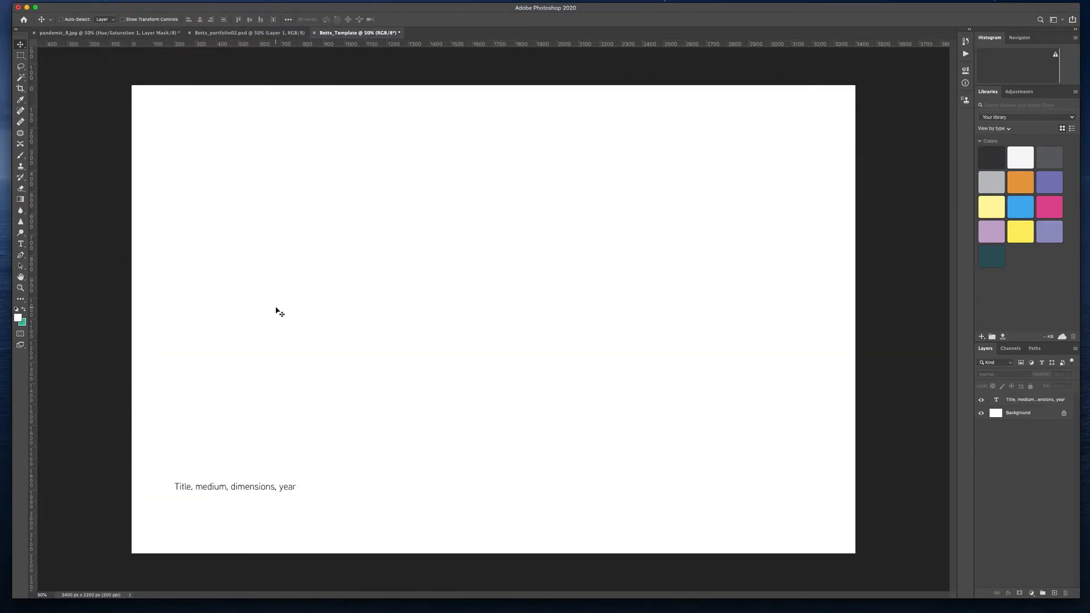
key("super+v")
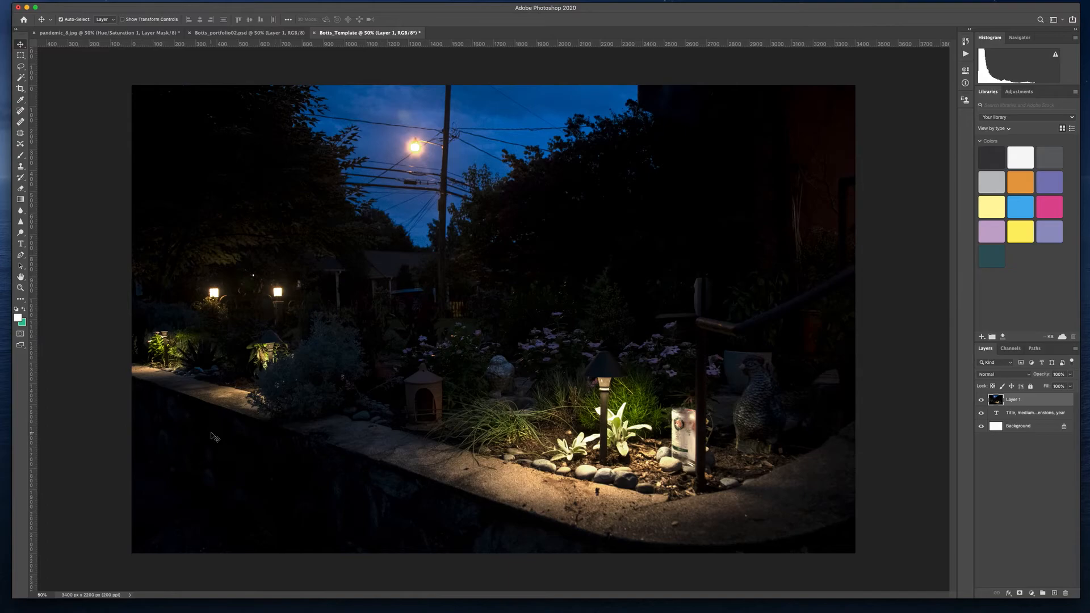
Step: Scale the pasted photo to about 83% and, with the grid displayed, center it horizontally with space beneath for the caption
key("super+t")
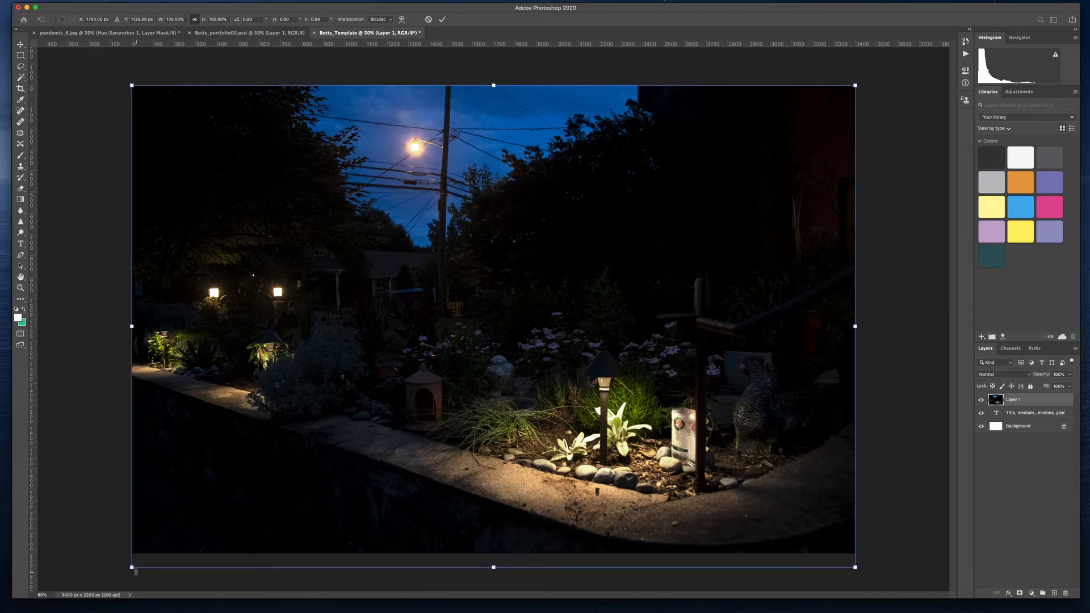
left_click_drag(135, 571, 263, 454)
left_click_drag(396, 434, 355, 443)
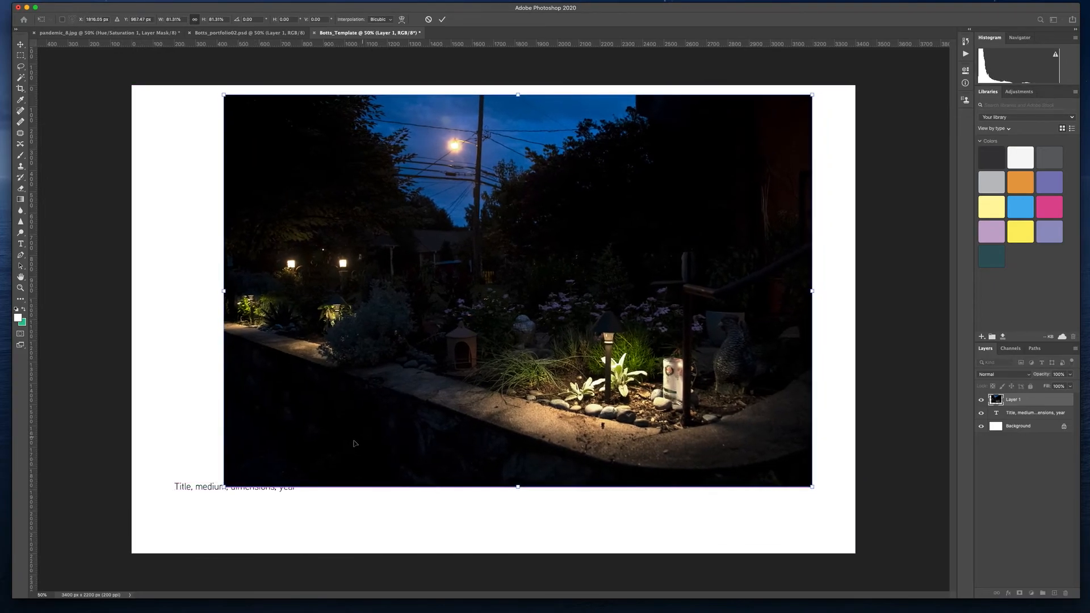
key("super+apostrophe")
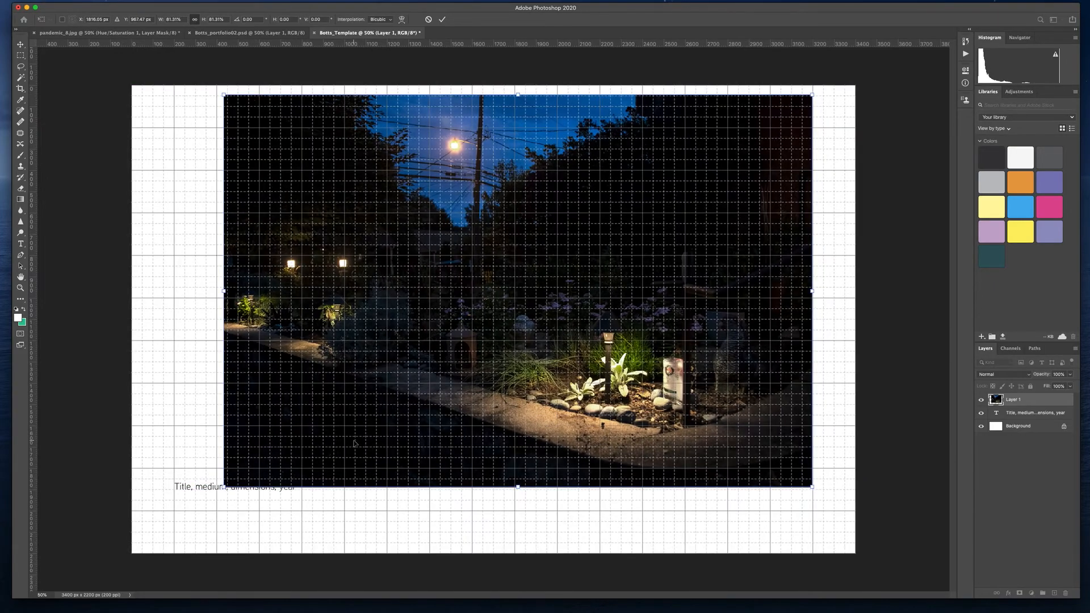
left_click_drag(248, 466, 203, 487)
left_click_drag(764, 115, 778, 107)
mouse_move(584, 260)
left_mouse_down()
mouse_move(612, 260)
mouse_move(600, 261)
left_mouse_up()
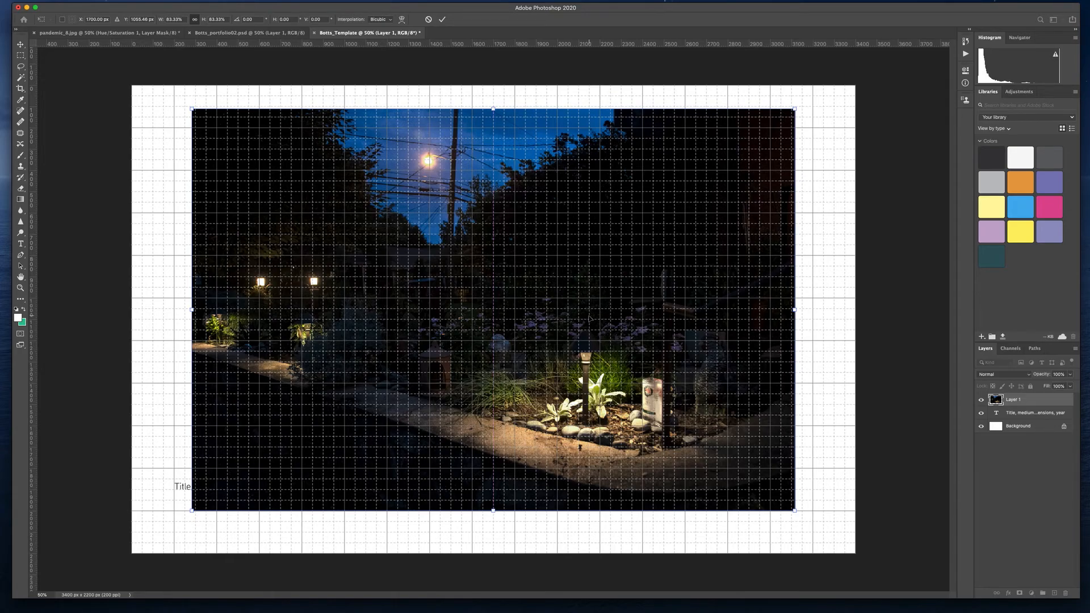
key("Return")
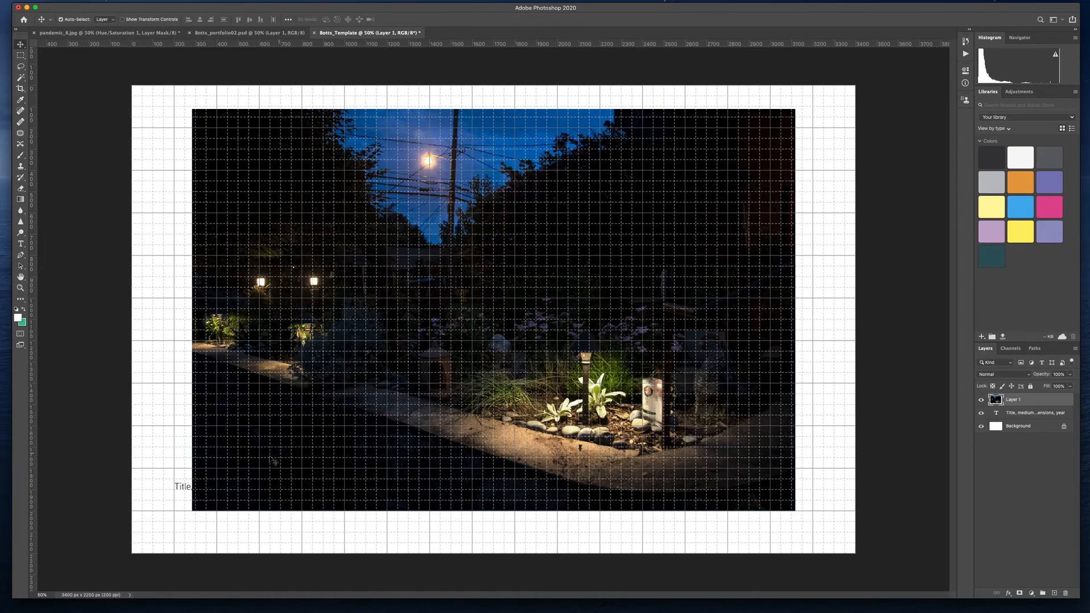
Step: Move the caption just below the photo, aligned with the photo's left edge, and hide the grid
left_click_drag(177, 485, 198, 529)
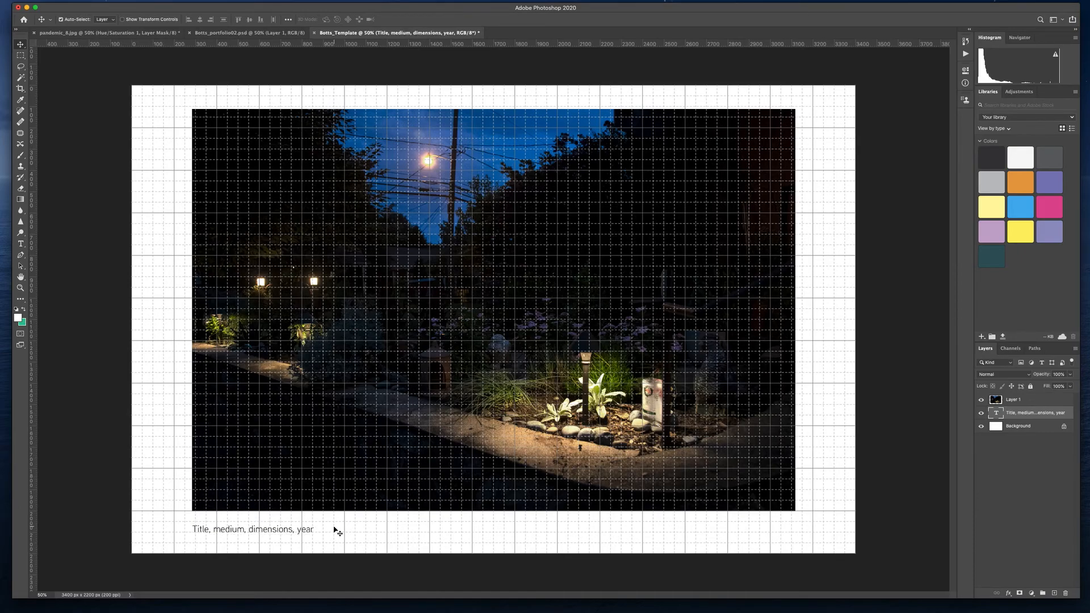
left_click(334, 529)
key("super+apostrophe")
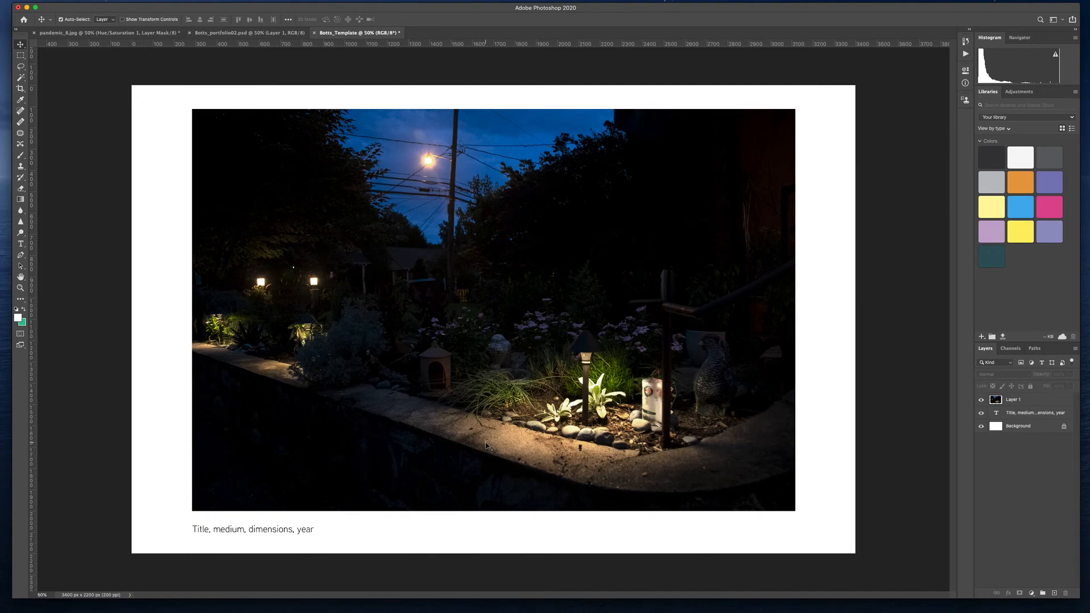
Step: Save the page under the new name Botts_portfolio04.psd on the Desktop in Photoshop format with Maximize Compatibility
key("super+shift+s")
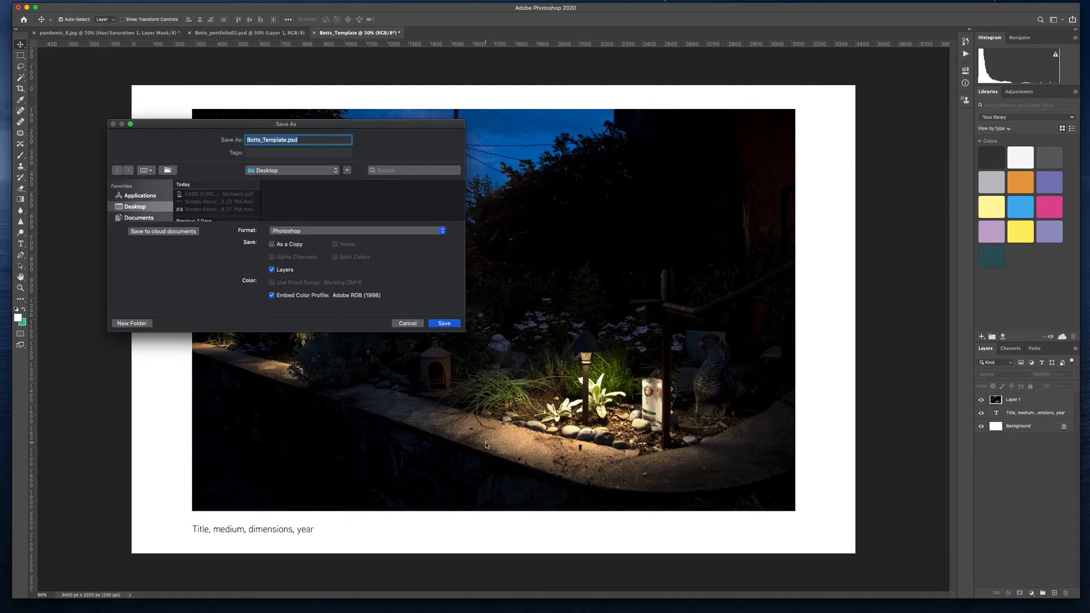
key("Escape")
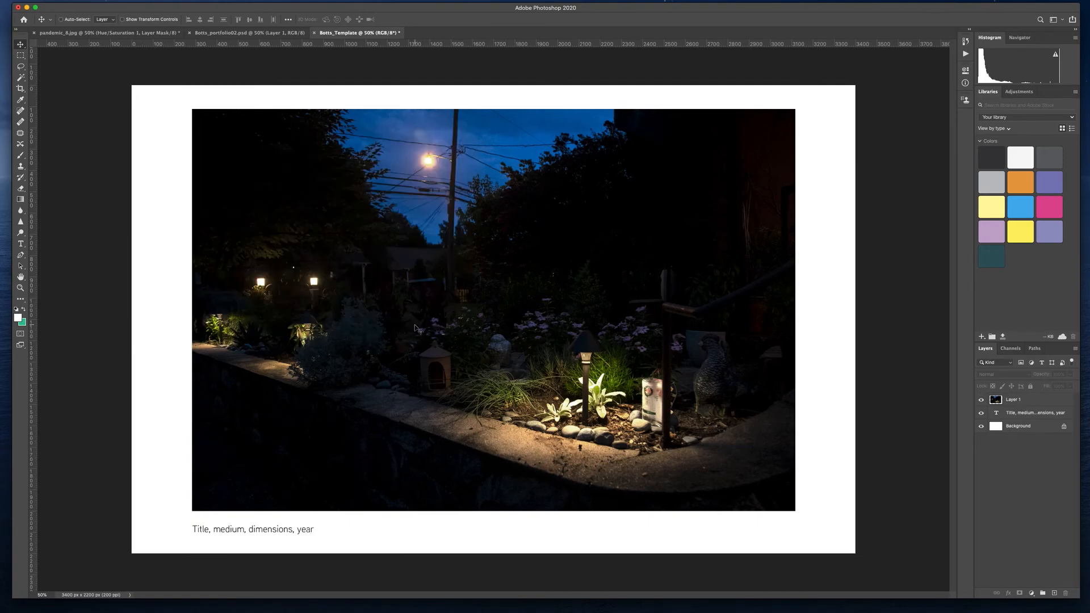
key("super+shift+s")
left_click(277, 140)
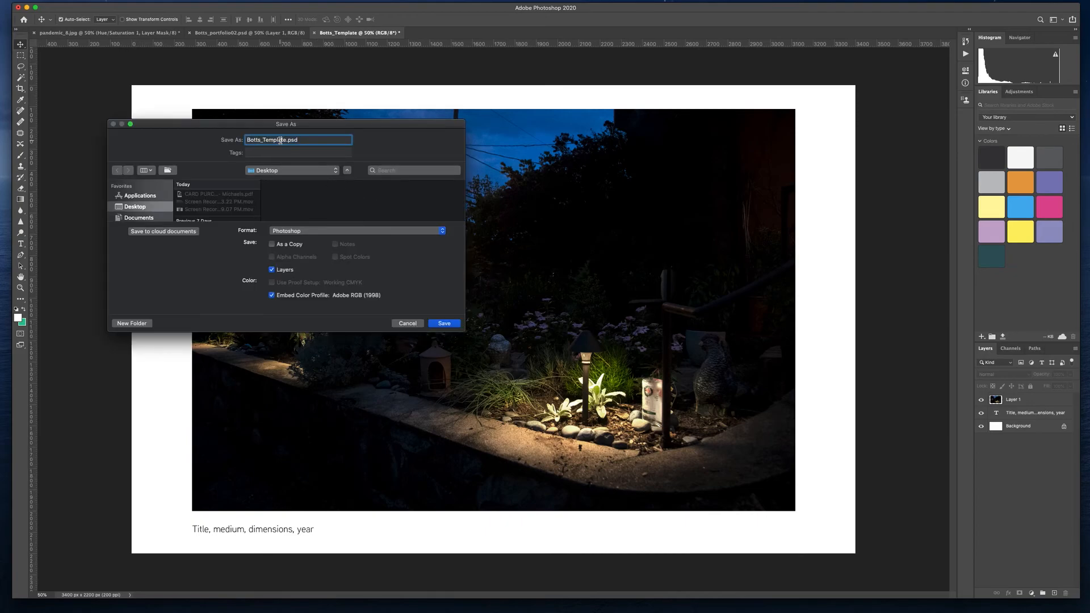
double_click(276, 142)
key("Right")
key("BackSpace")
key("BackSpace")
key("BackSpace")
key("BackSpace")
key("BackSpace")
key("BackSpace")
type("portfolio04")
left_click(449, 324)
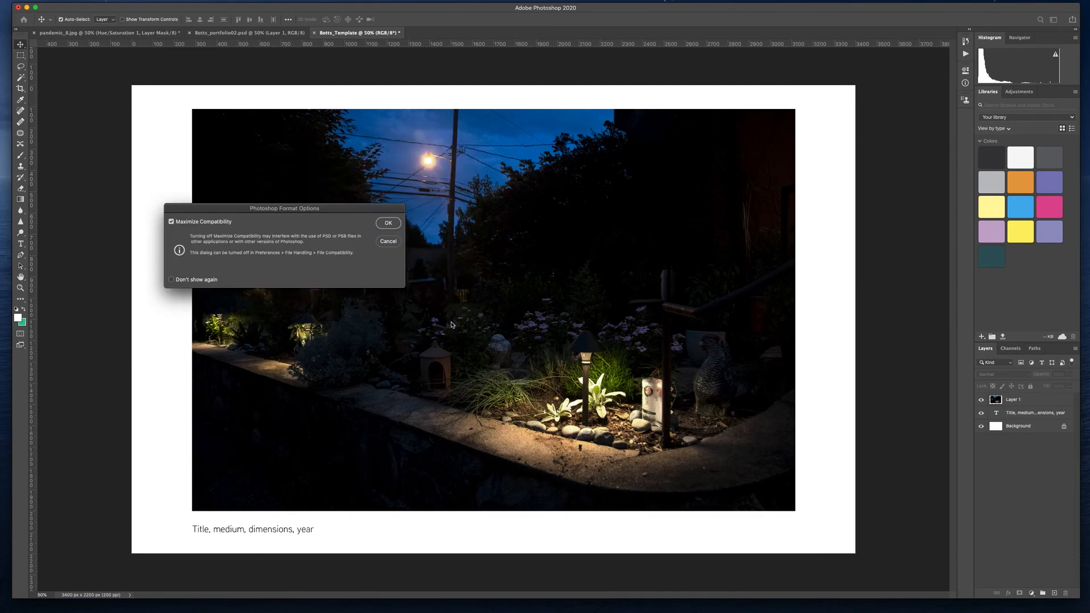
left_click(388, 224)
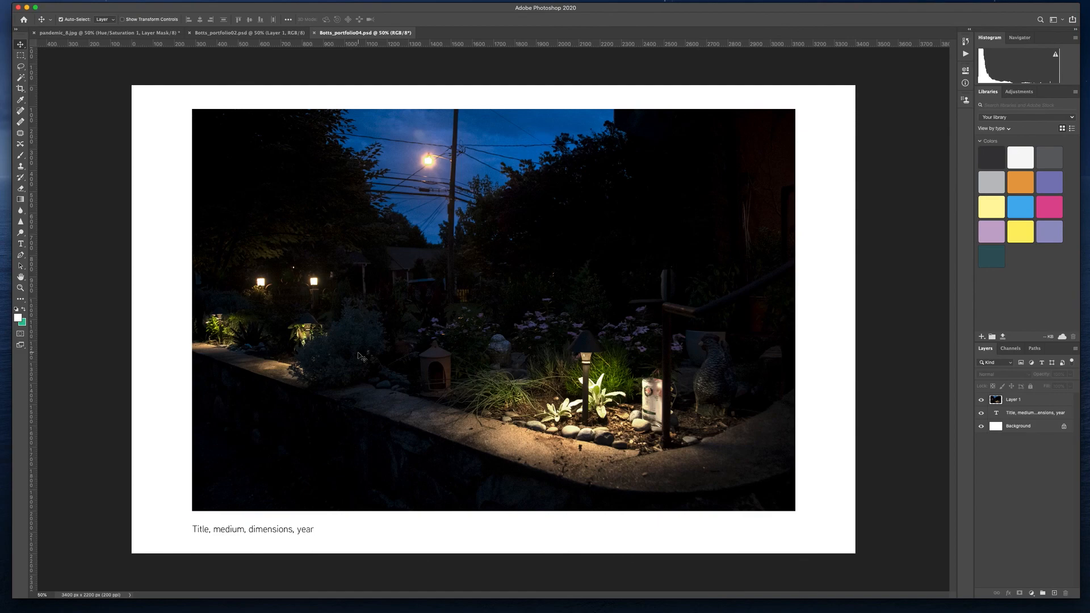
left_click(321, 342)
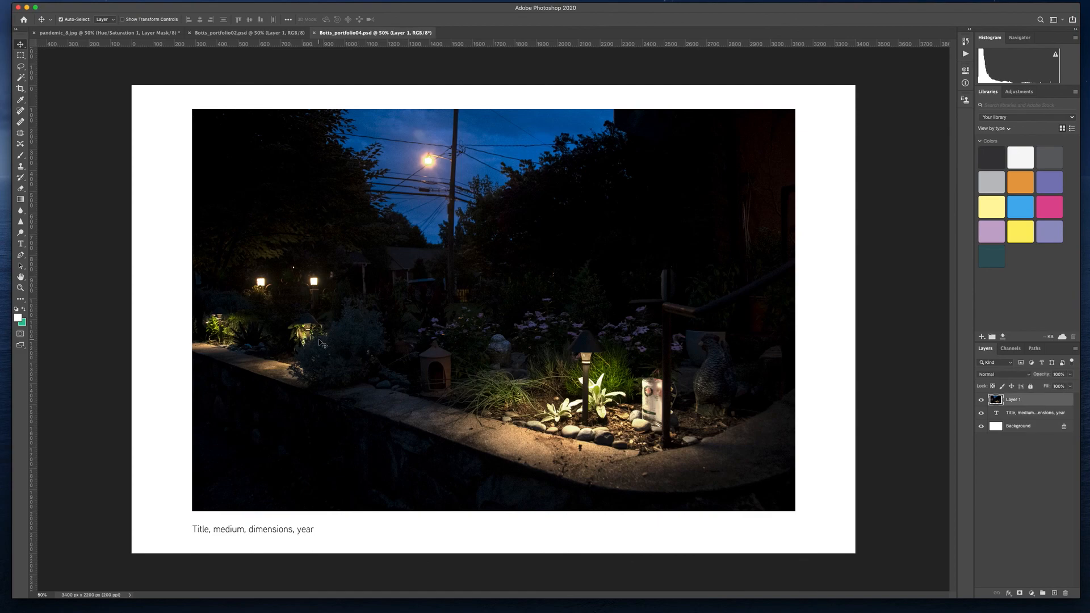